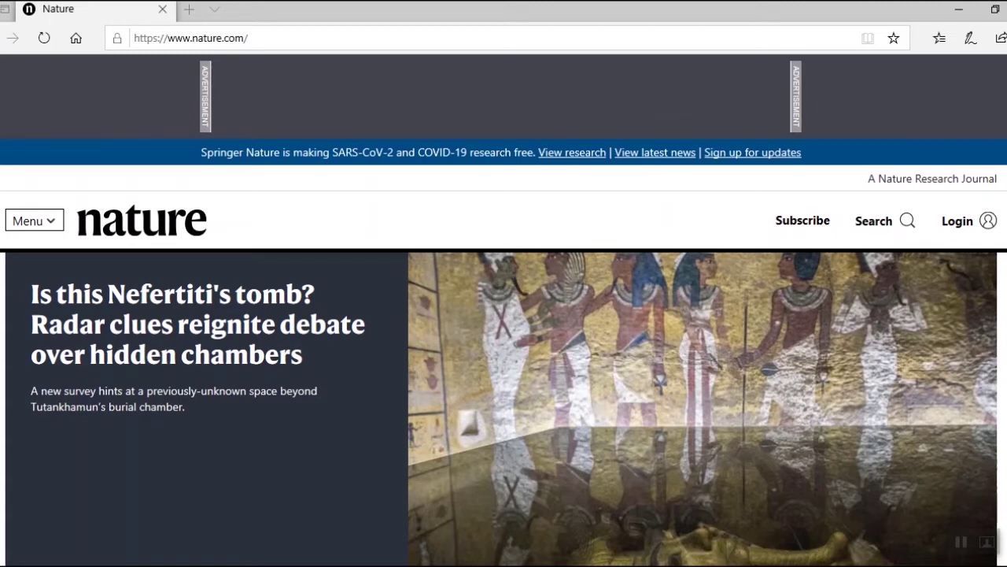
pyautogui.scroll(-5, 504, 315)
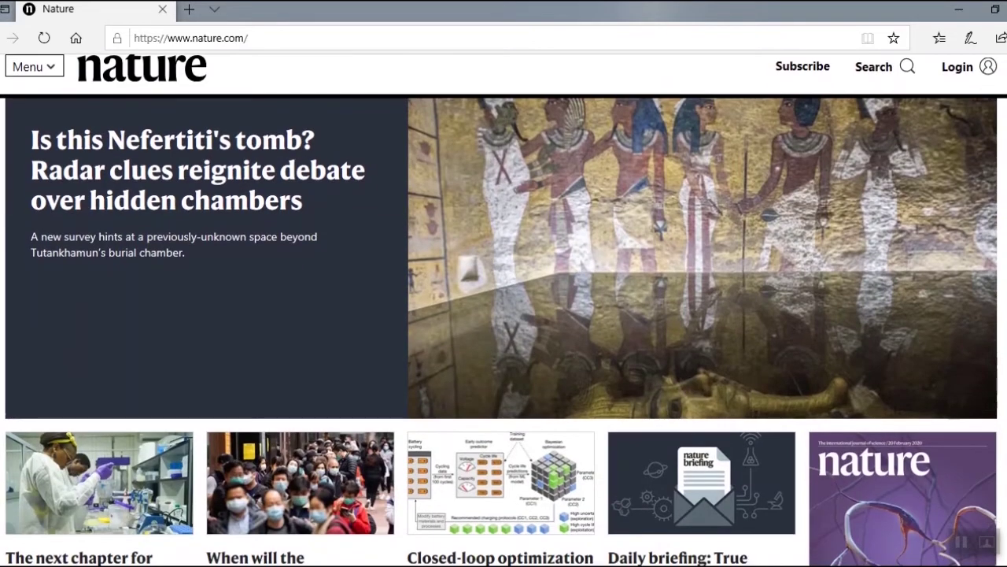
pyautogui.scroll(-10, 504, 315)
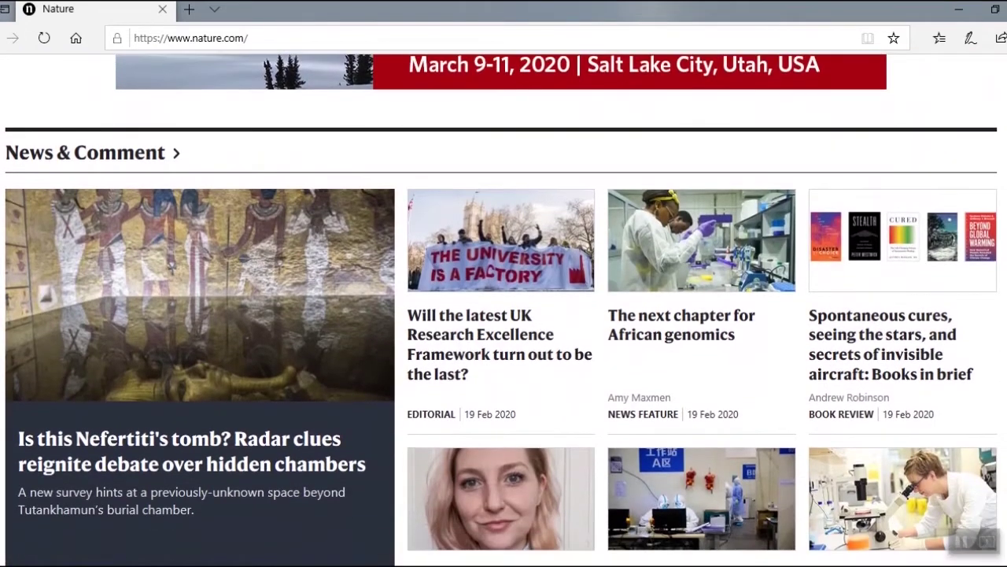
pyautogui.scroll(-1, 504, 315)
pyautogui.scroll(-10, 503, 315)
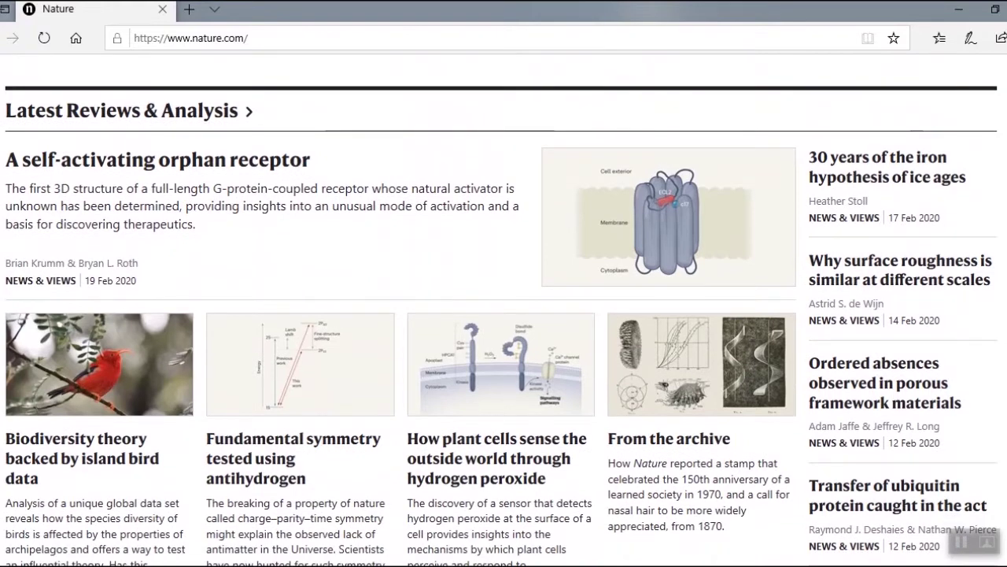
pyautogui.scroll(-10, 504, 314)
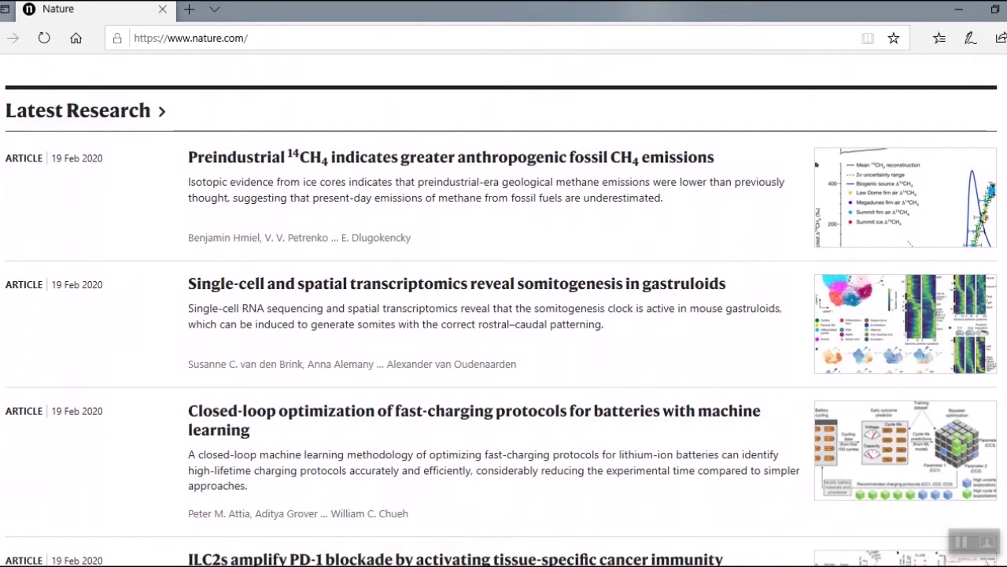
pyautogui.scroll(-11, 504, 315)
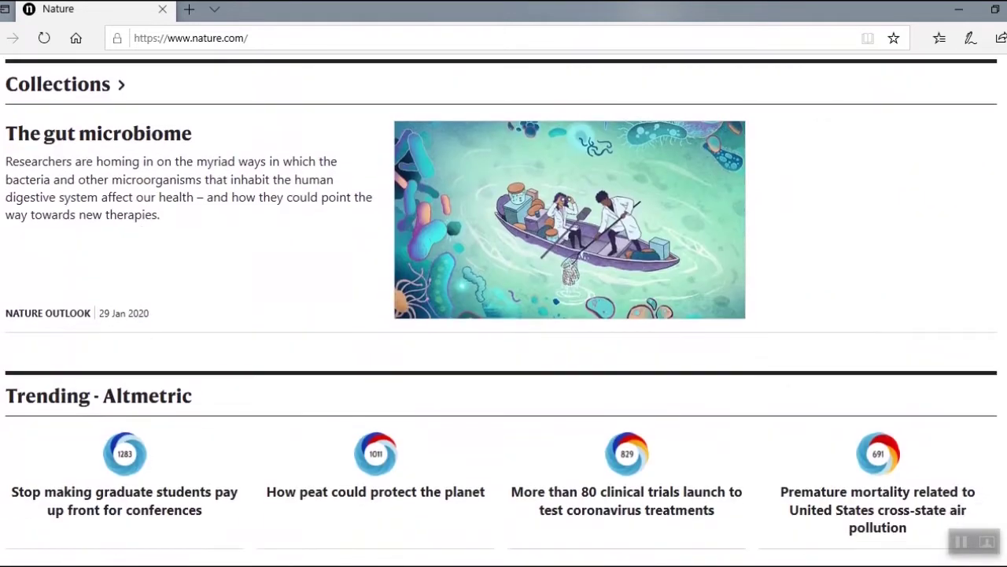
pyautogui.scroll(-5, 503, 315)
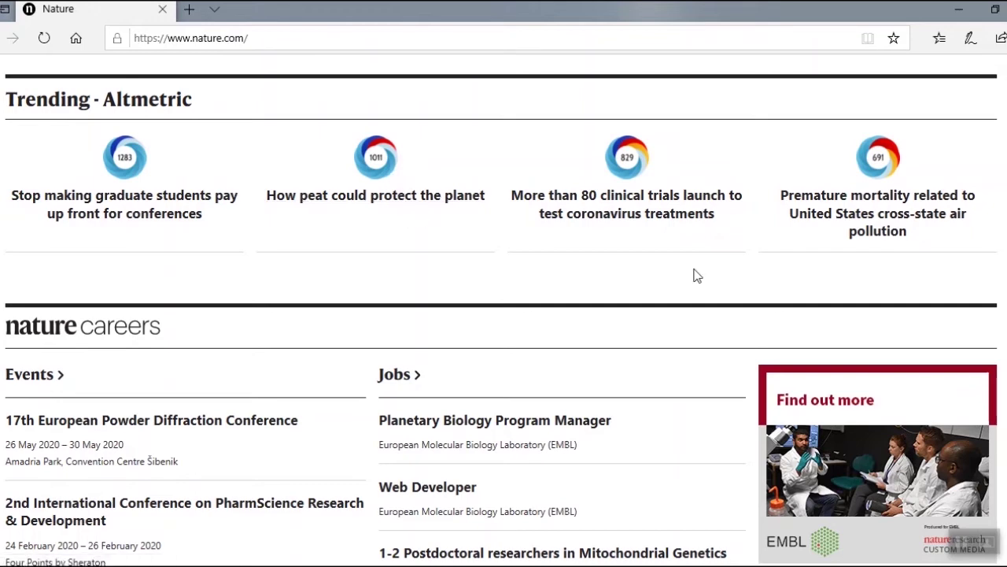
pyautogui.scroll(15, 501, 310)
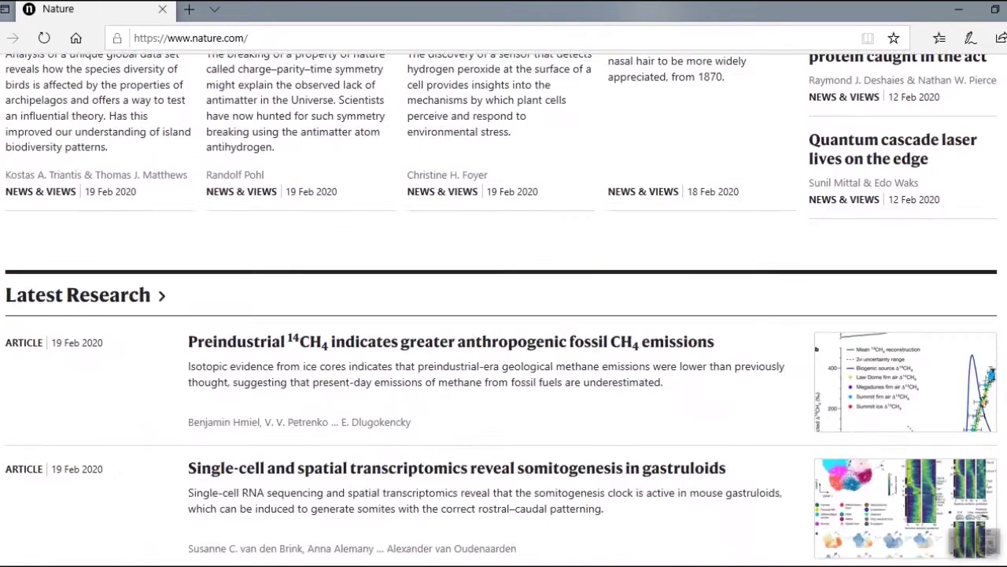
pyautogui.scroll(2, 911, 253)
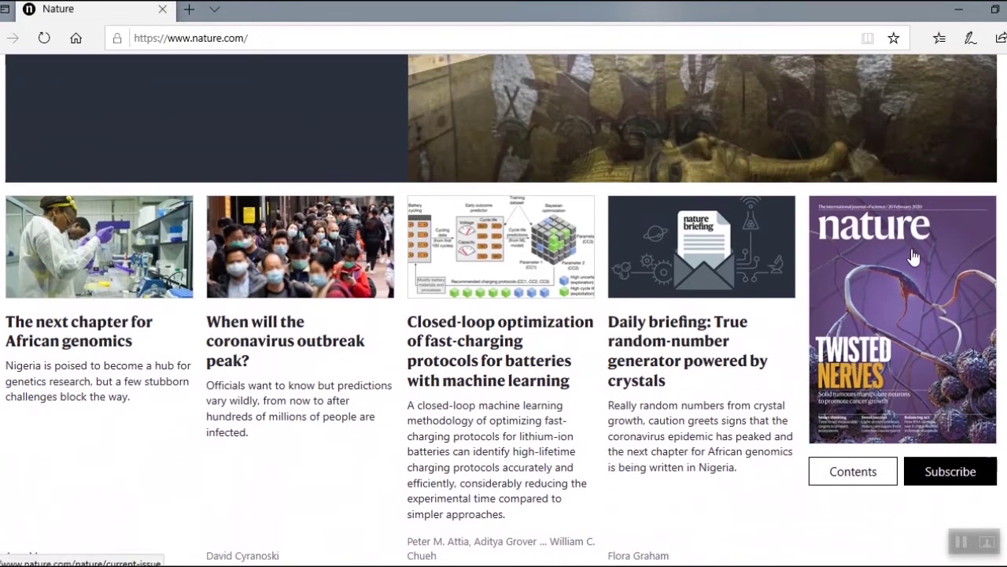
# Step: View the Volume 578 Issue 7795 page, then return to the Nature homepage
pyautogui.click(913, 256)
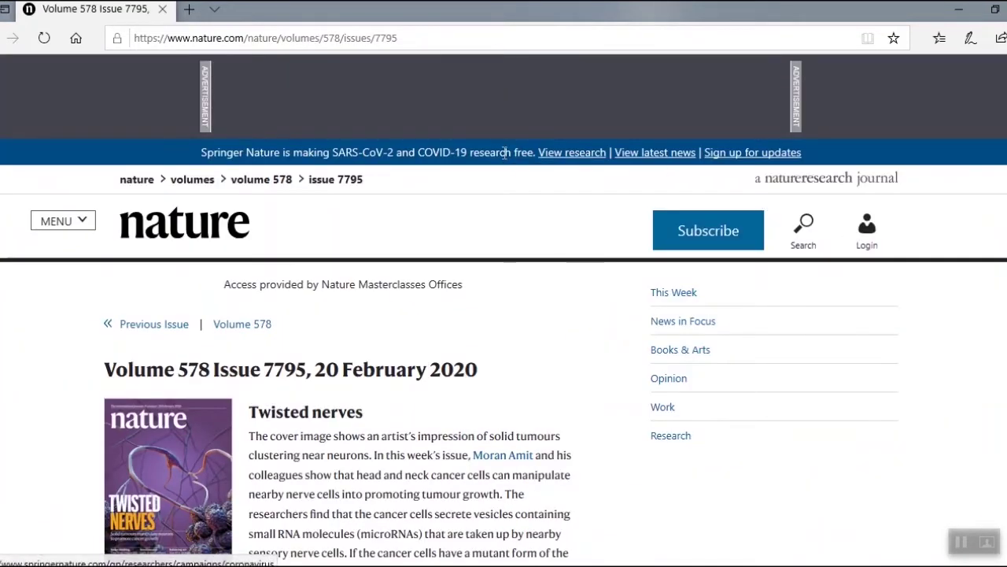
pyautogui.click(151, 184)
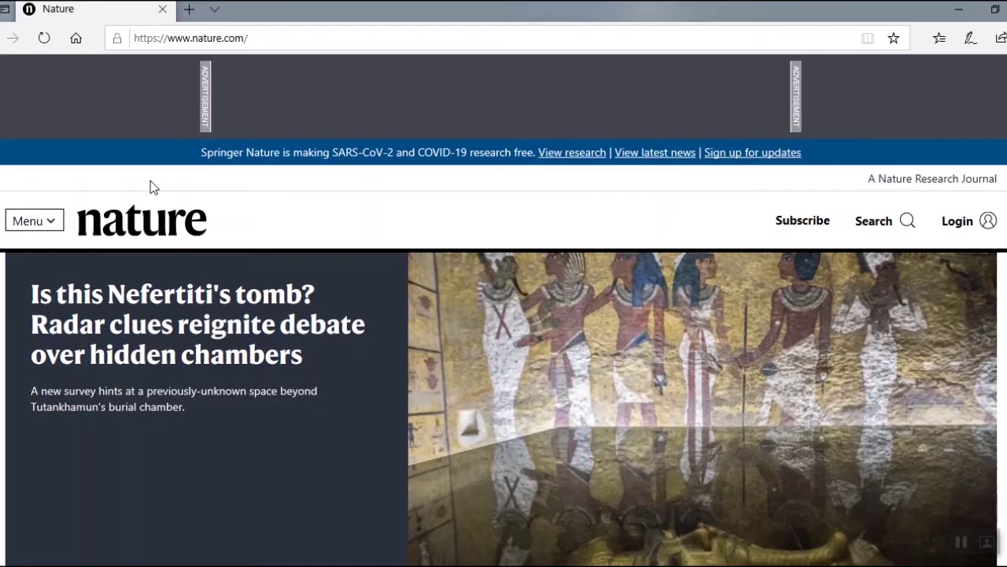
pyautogui.scroll(-2, 585, 543)
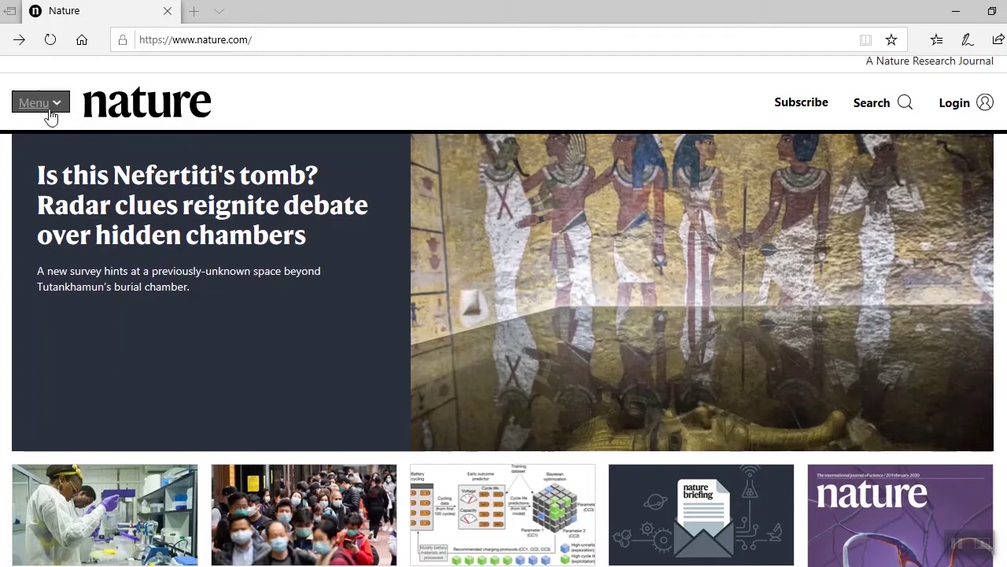
# Step: Search articles for 'biotechnology' and sort the 75067 results by relevance
pyautogui.click(871, 105)
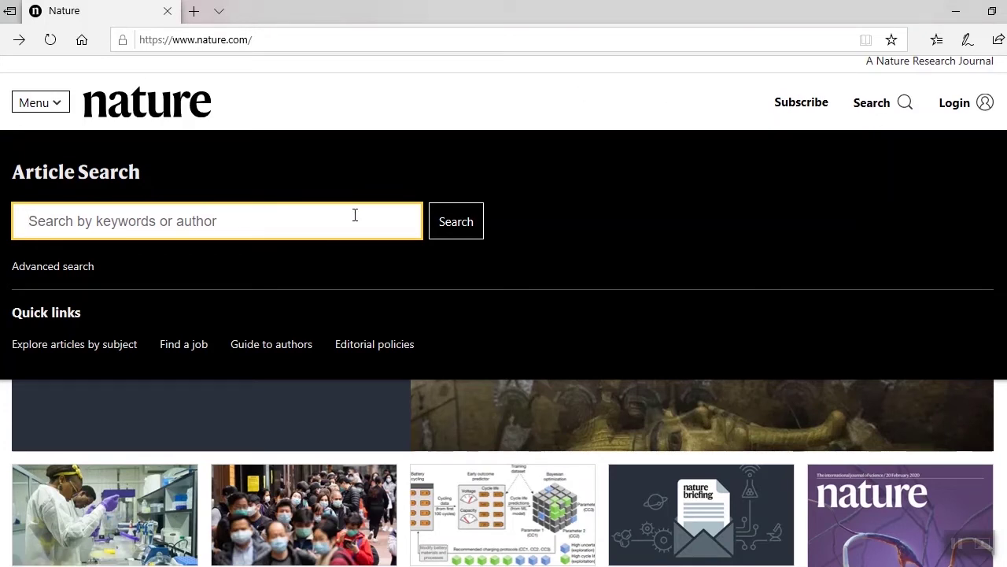
pyautogui.write('biotechnology')
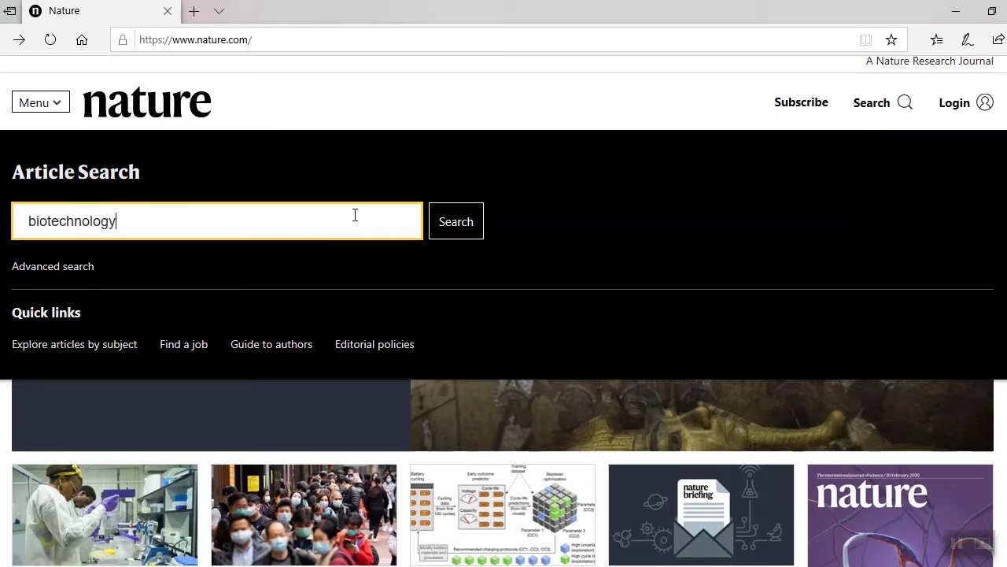
pyautogui.press('Return')
pyautogui.click(519, 344)
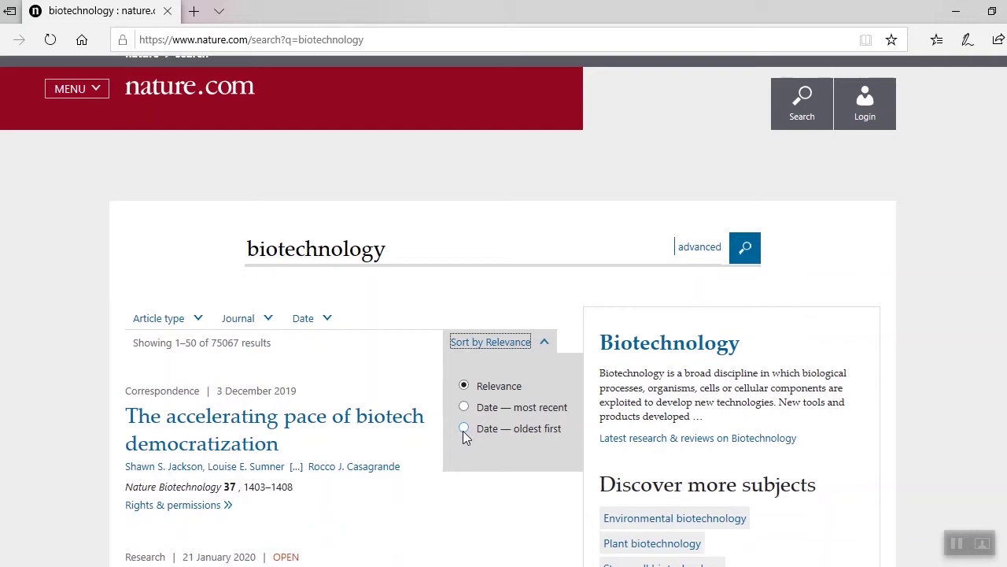
# Step: Browse the Article type, Journal and Date filter options for the biotechnology results
pyautogui.click(191, 325)
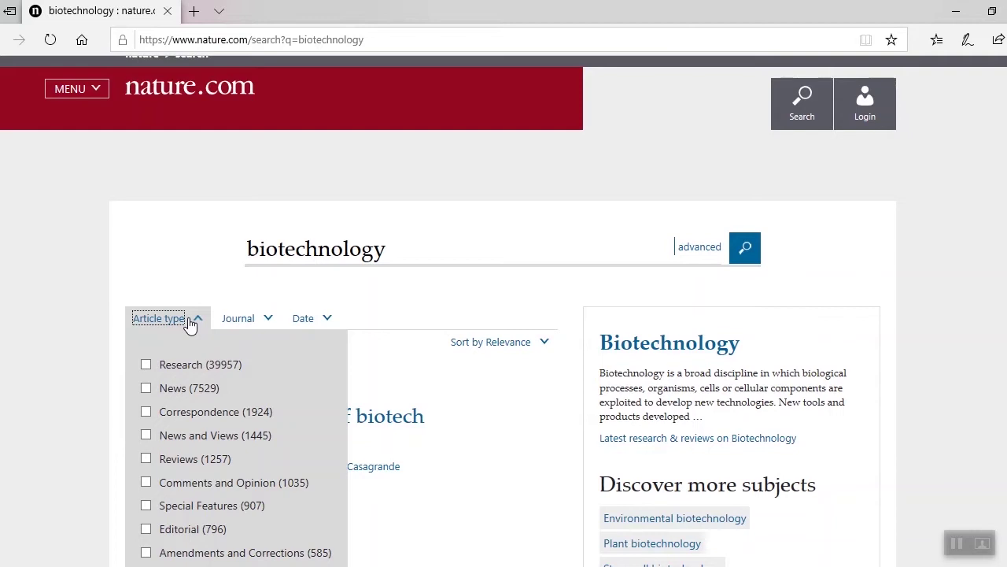
pyautogui.click(234, 321)
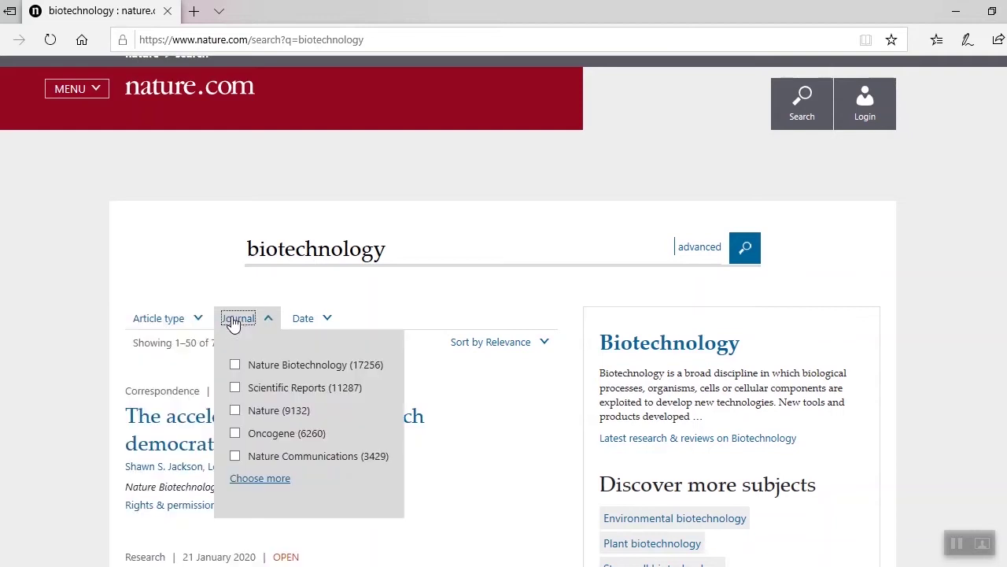
pyautogui.click(310, 331)
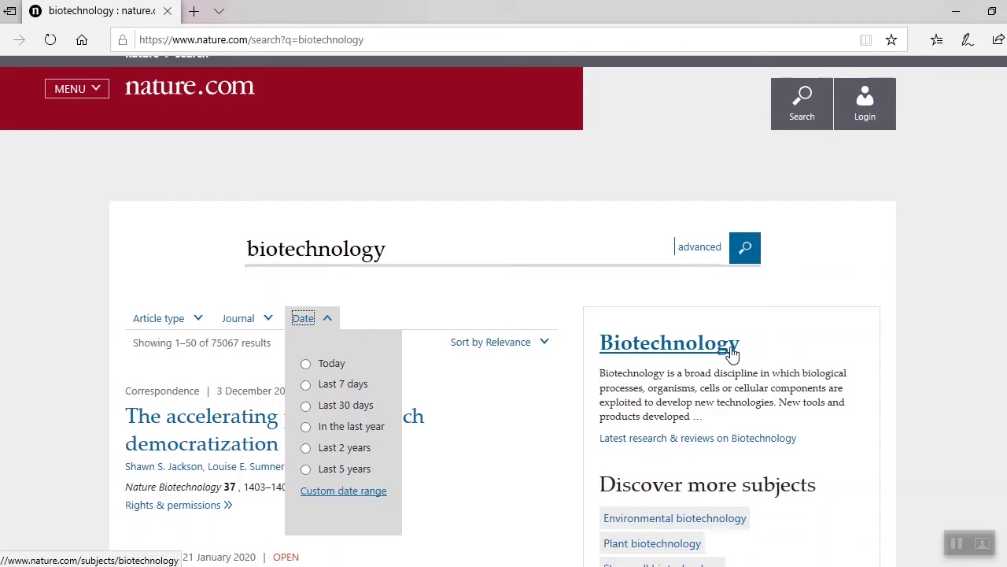
pyautogui.scroll(-3, 732, 354)
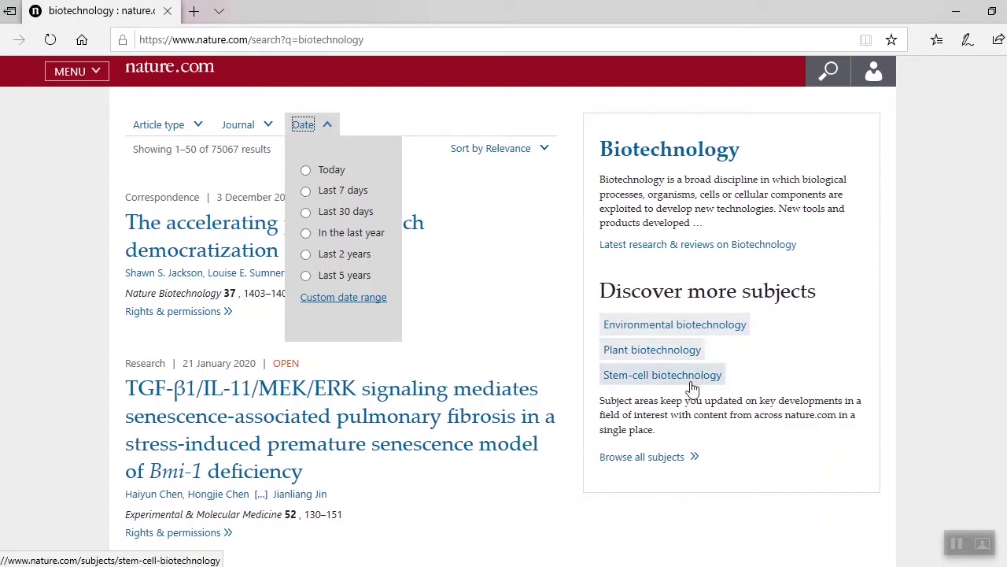
# Step: Visit the all-subjects index, then return to the biotechnology results and select the search term
pyautogui.click(663, 465)
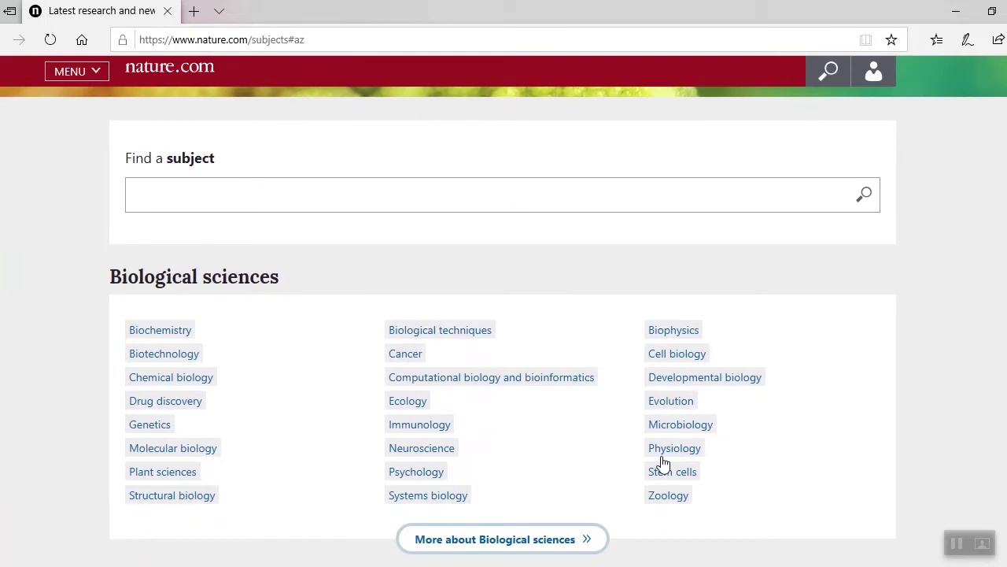
pyautogui.scroll(2, 662, 498)
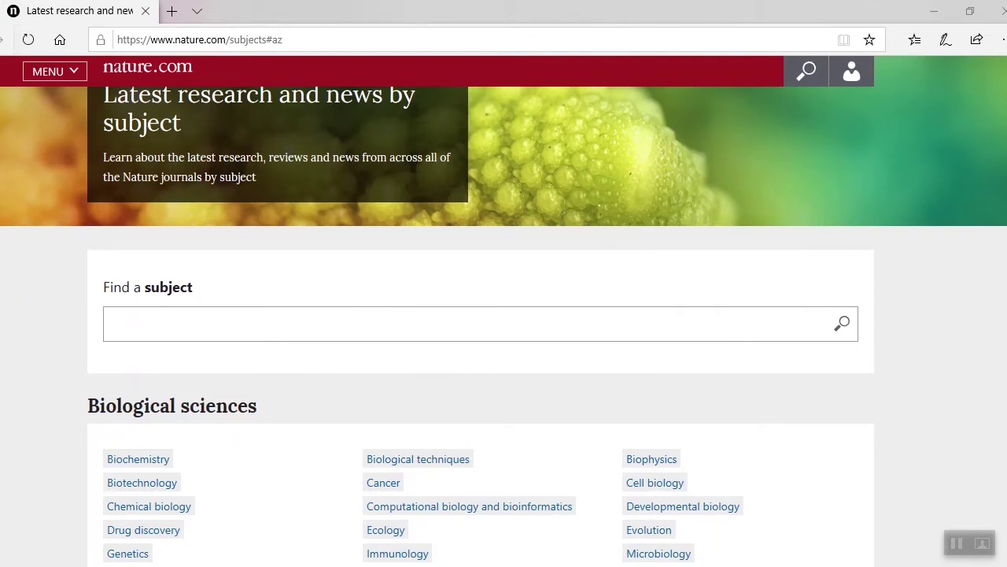
pyautogui.click(141, 482)
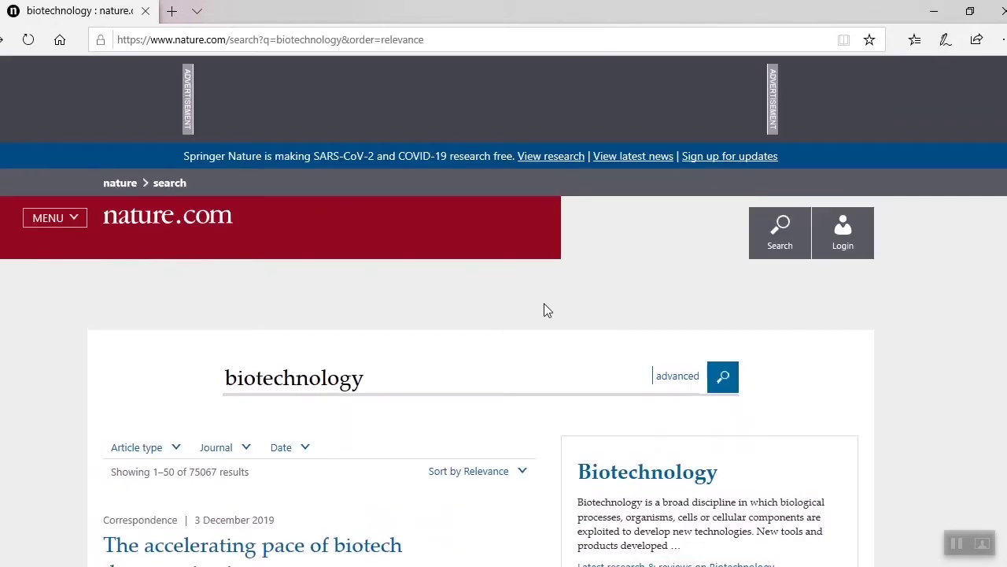
pyautogui.click(412, 375)
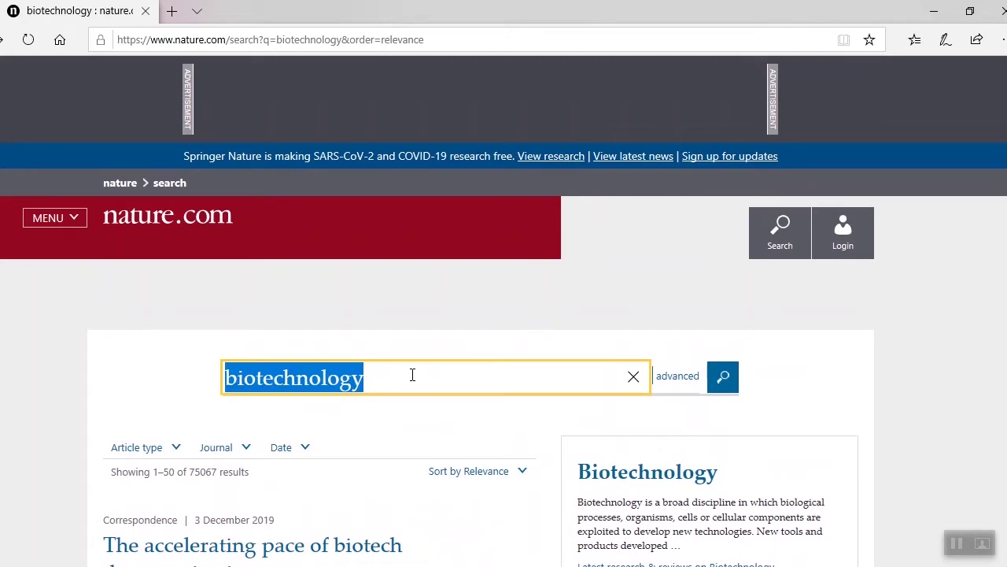
# Step: Search for 'biosensors' and restrict the results to Research articles
pyautogui.write('biosensors')
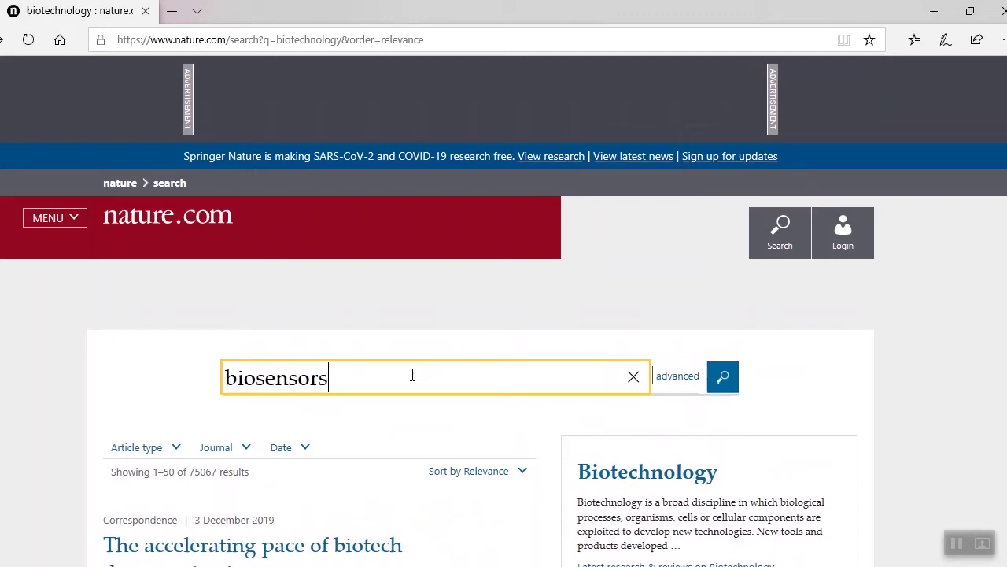
pyautogui.click(177, 448)
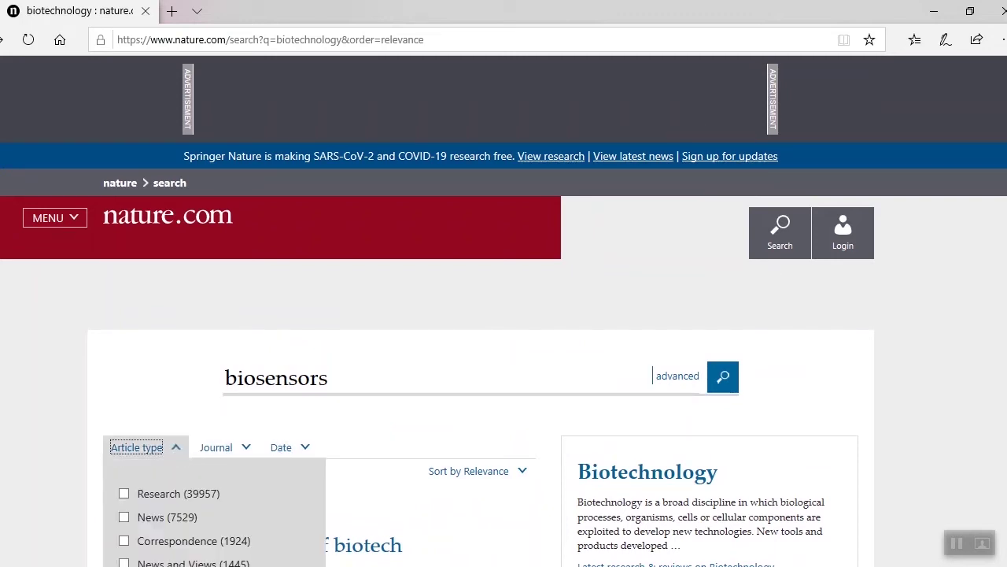
pyautogui.scroll(-3, 504, 315)
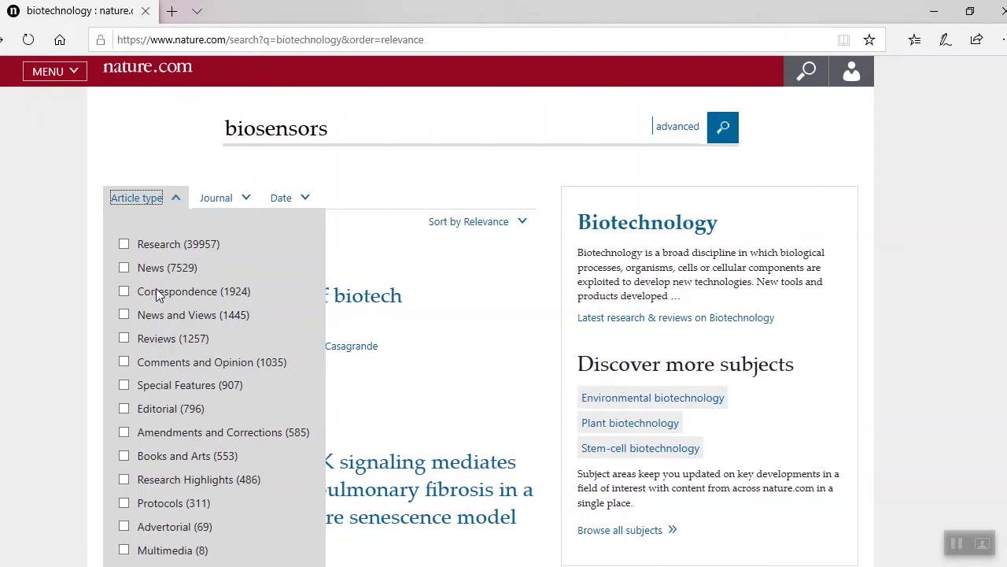
pyautogui.click(123, 243)
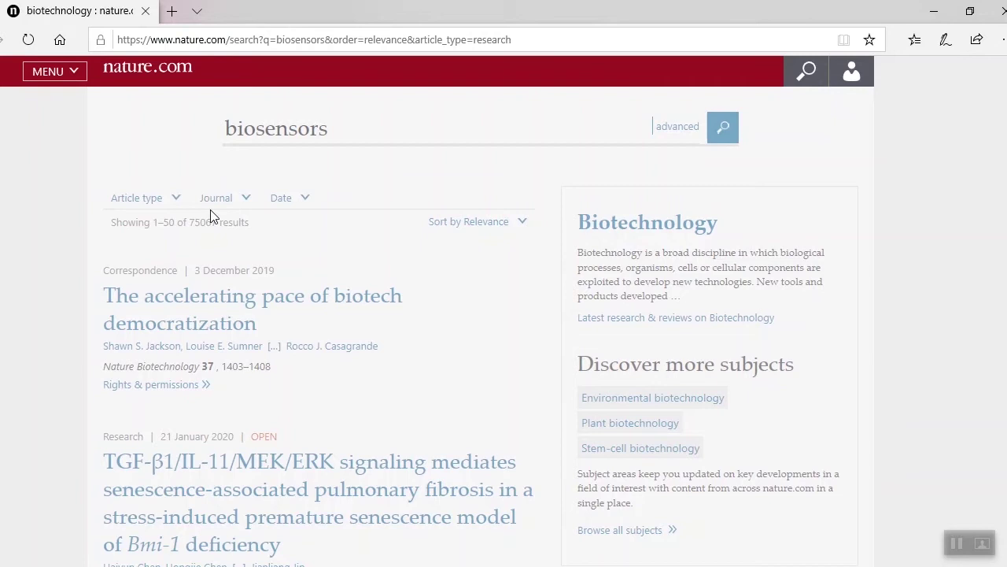
# Step: Filter to Nature Biotechnology from the last year, sorted by most recent date
pyautogui.click(224, 228)
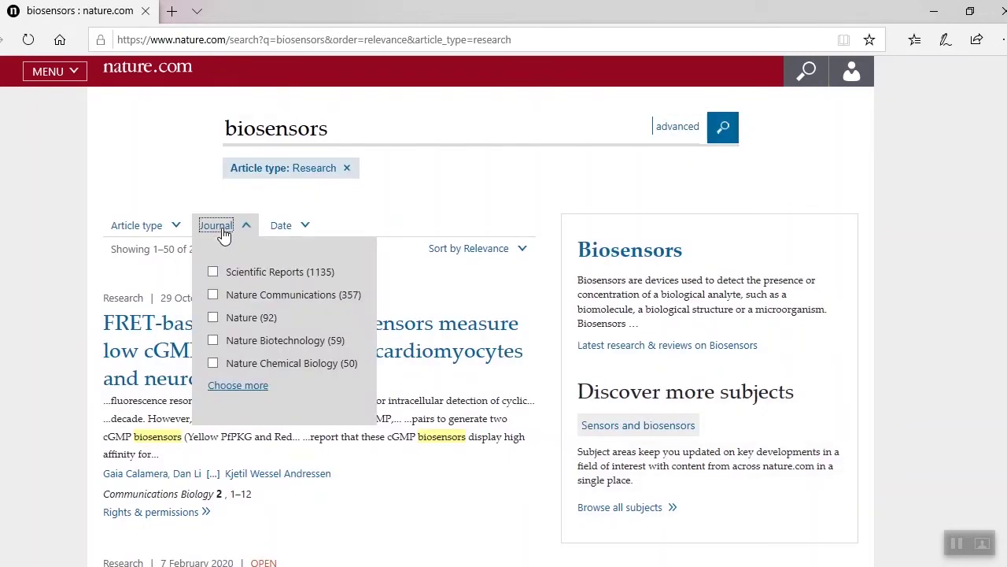
pyautogui.click(214, 340)
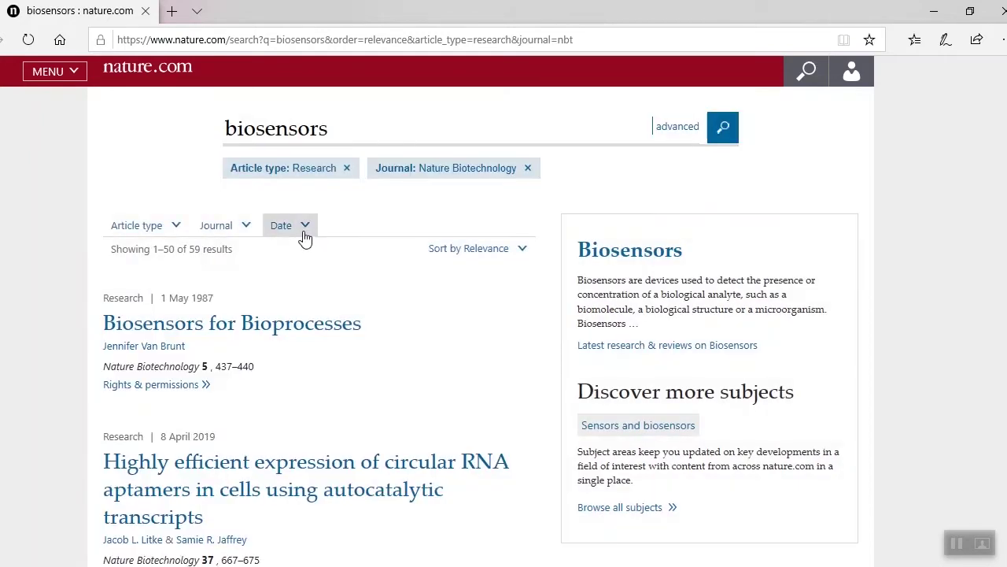
pyautogui.click(305, 236)
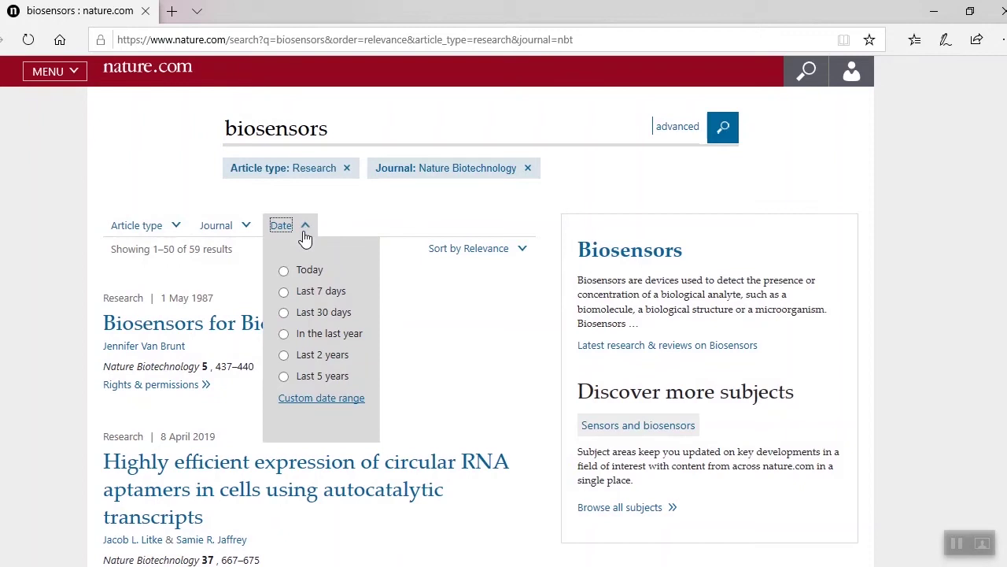
pyautogui.click(284, 334)
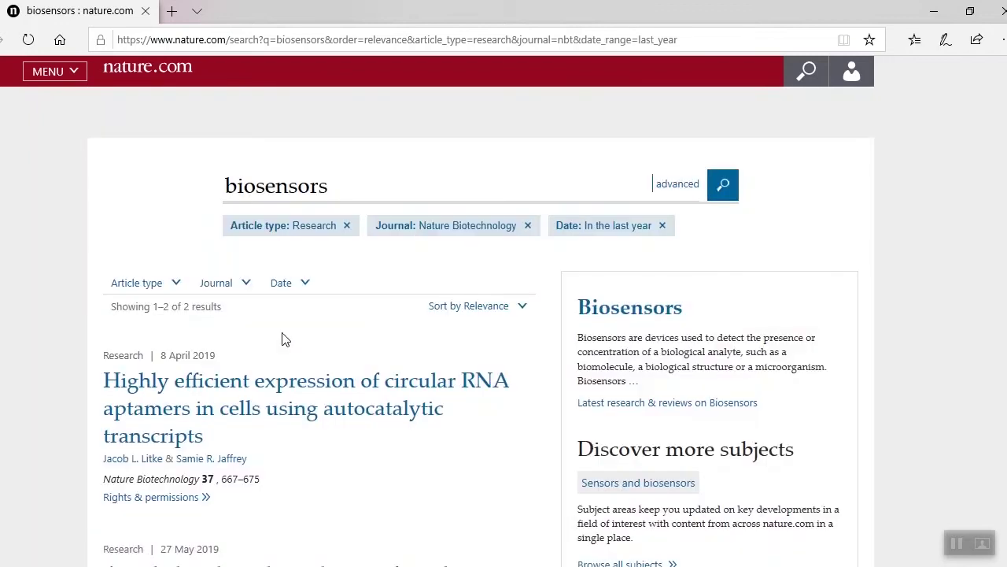
pyautogui.click(470, 313)
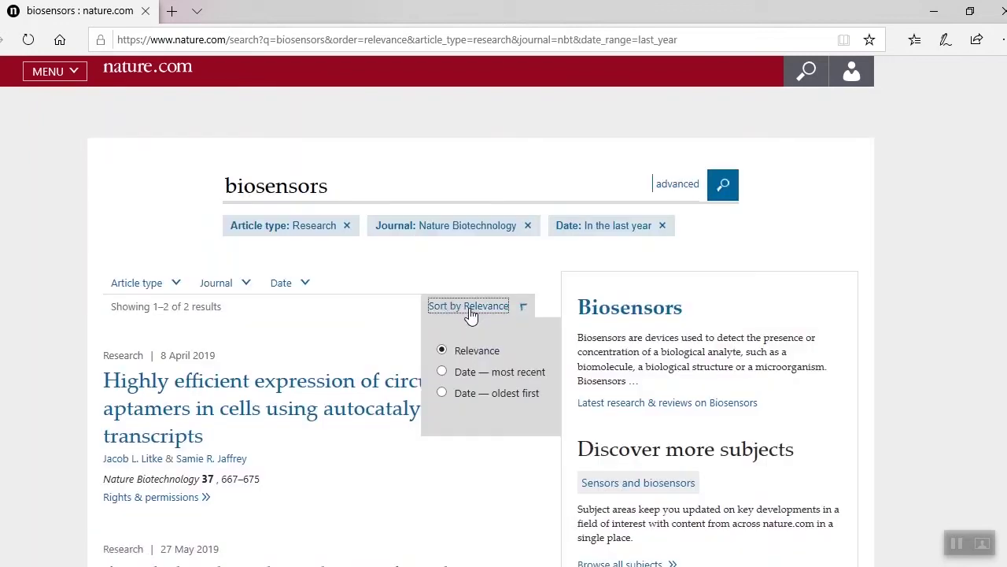
pyautogui.click(442, 373)
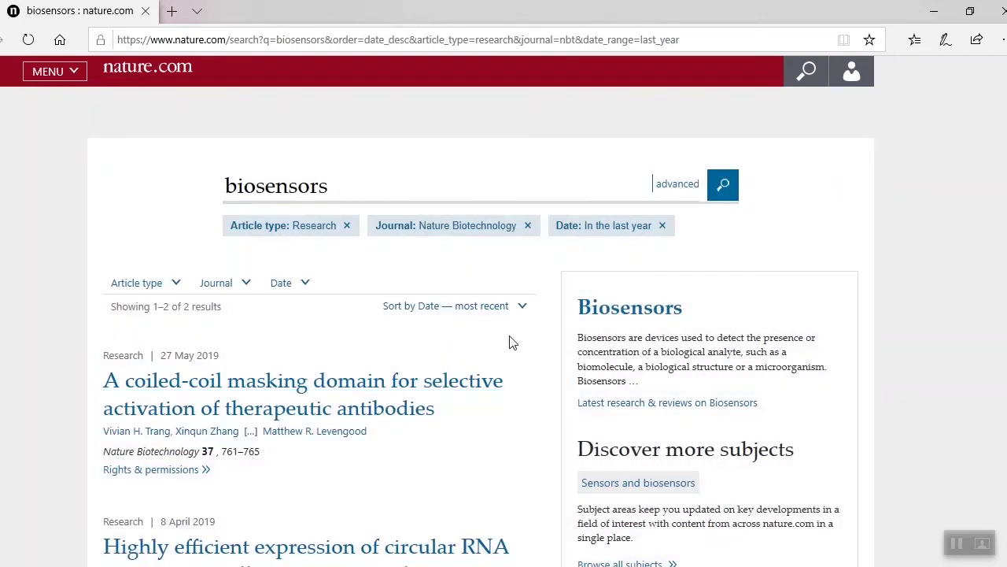
pyautogui.scroll(-3, 512, 342)
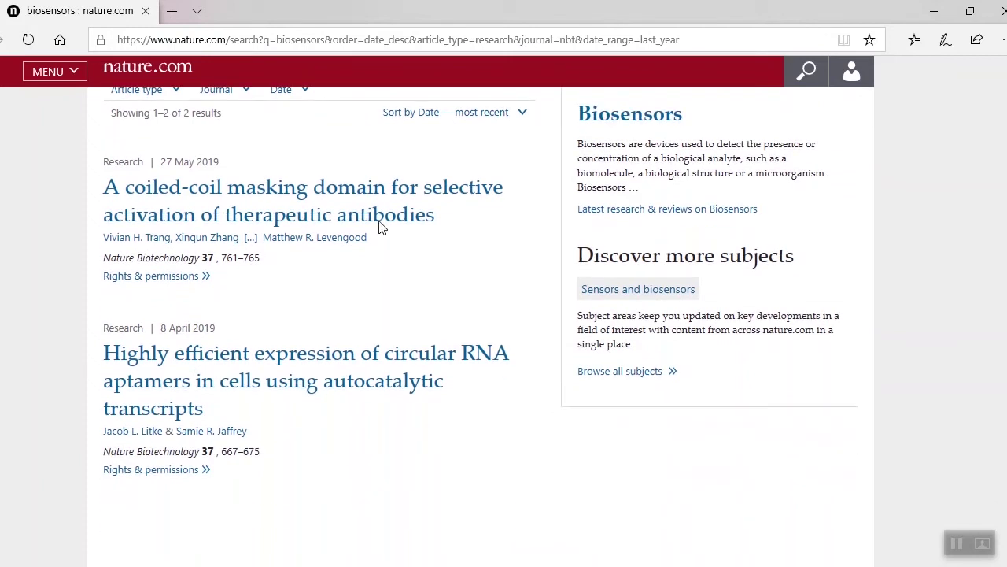
# Step: Open 'A coiled-coil masking domain…' and display its figures, then its reference list
pyautogui.click(364, 203)
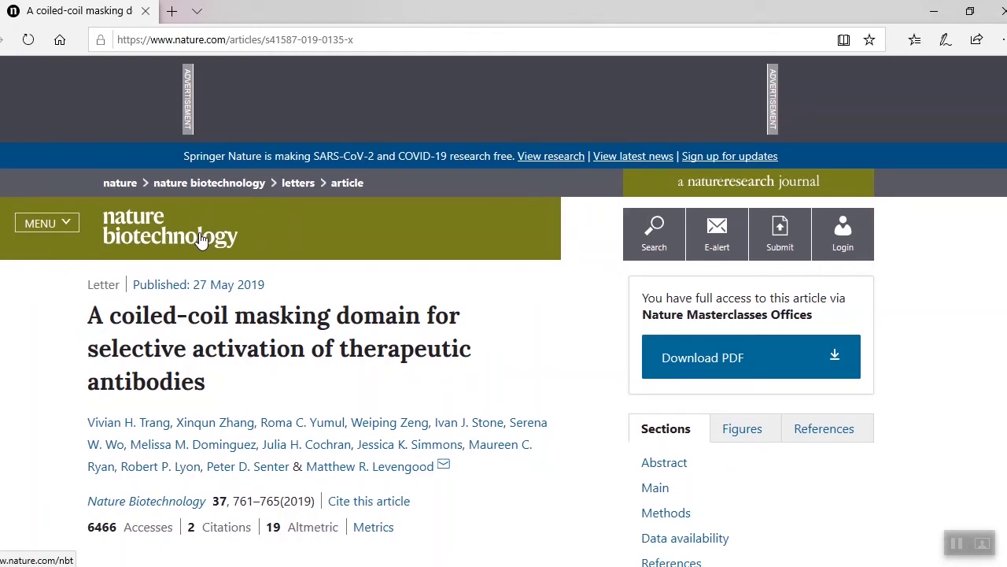
pyautogui.scroll(-3, 201, 239)
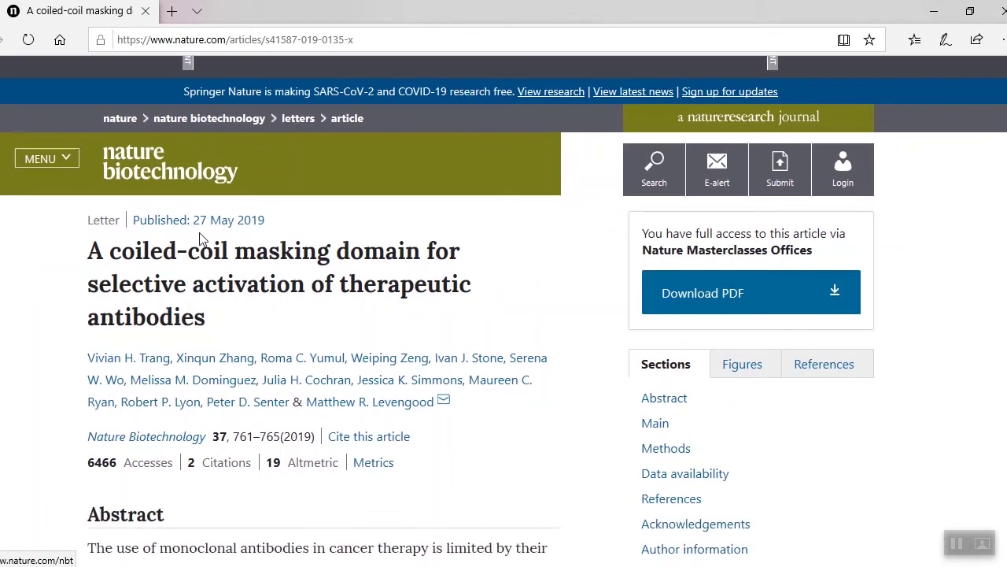
pyautogui.scroll(-1, 200, 240)
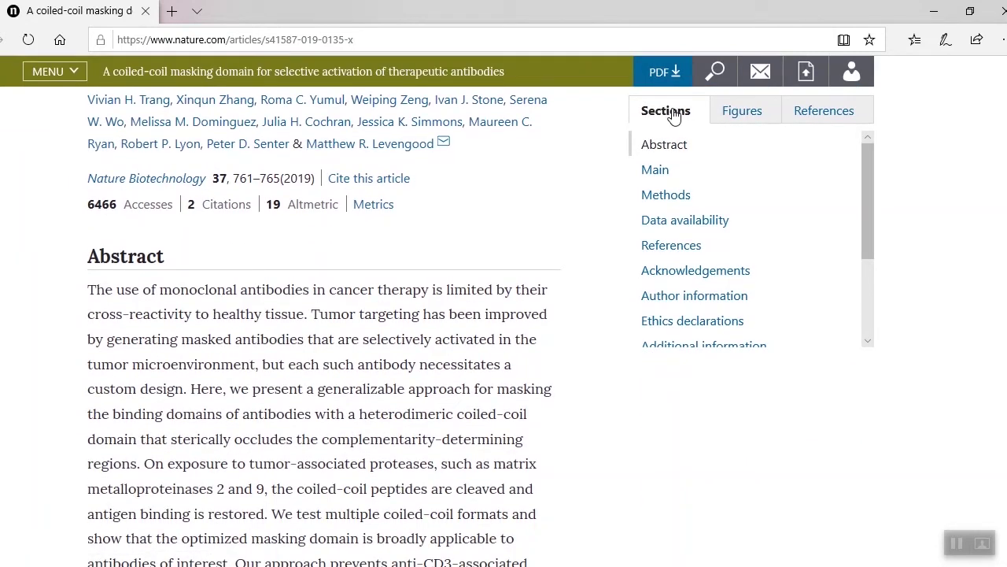
pyautogui.click(740, 118)
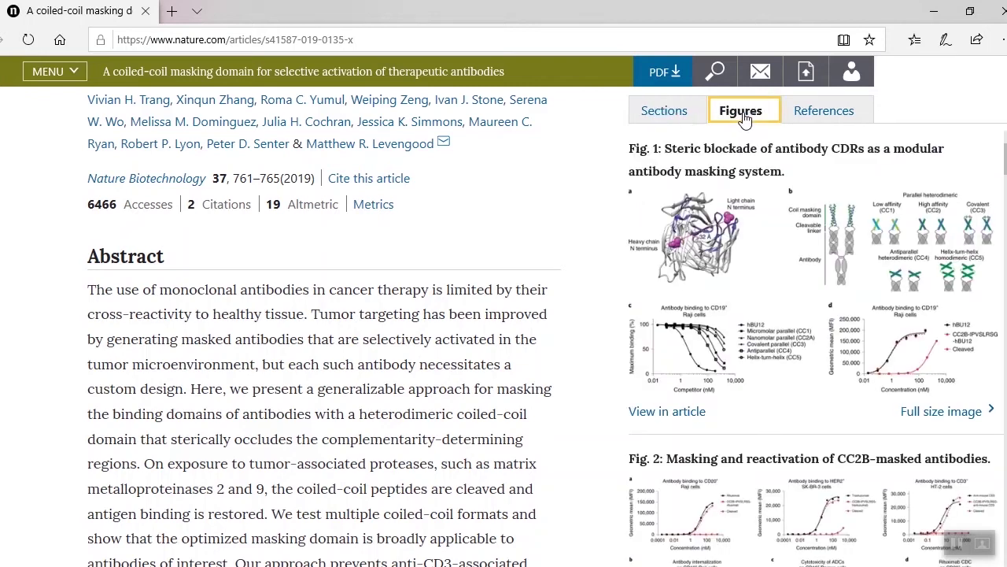
pyautogui.click(824, 124)
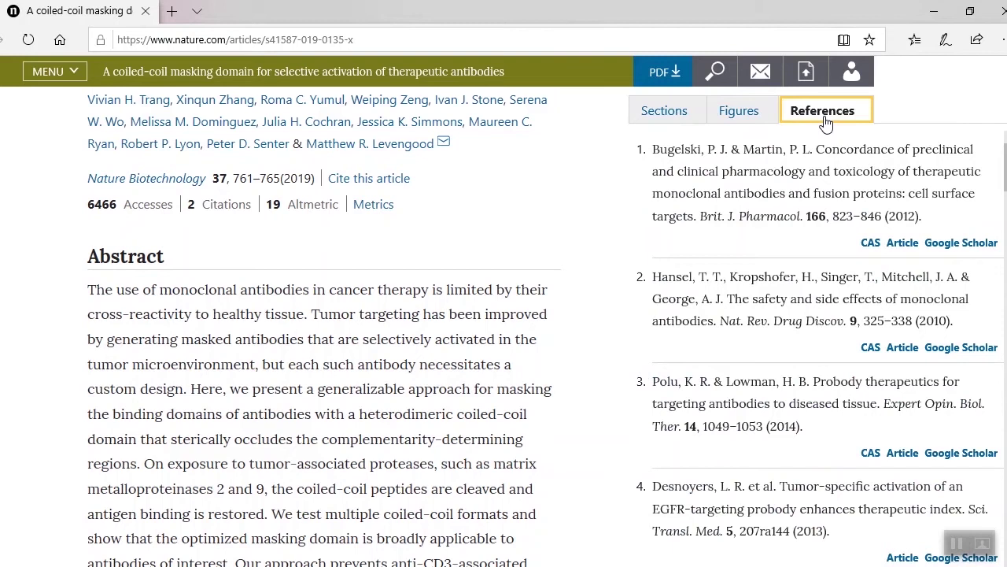
pyautogui.scroll(3, 818, 134)
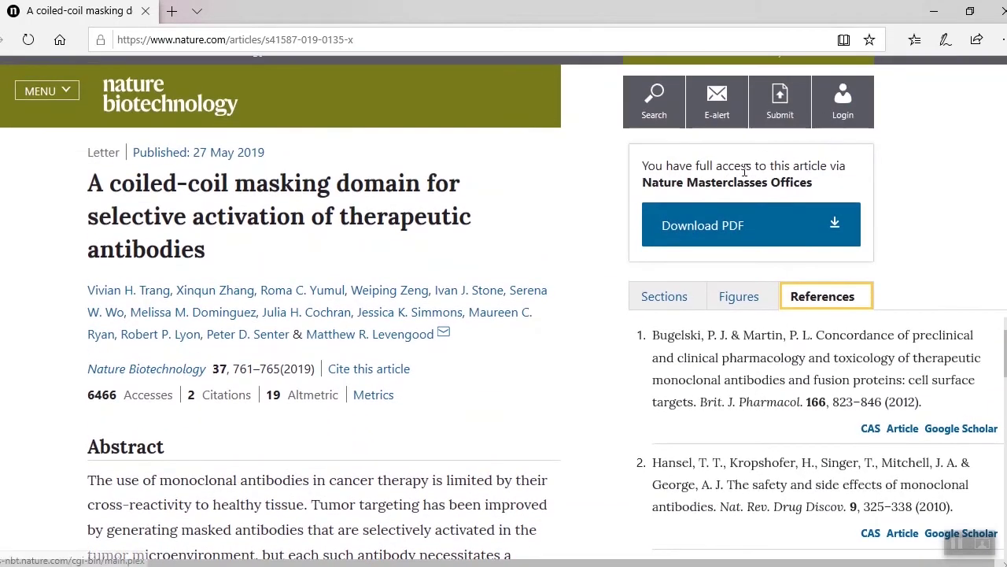
pyautogui.click(720, 233)
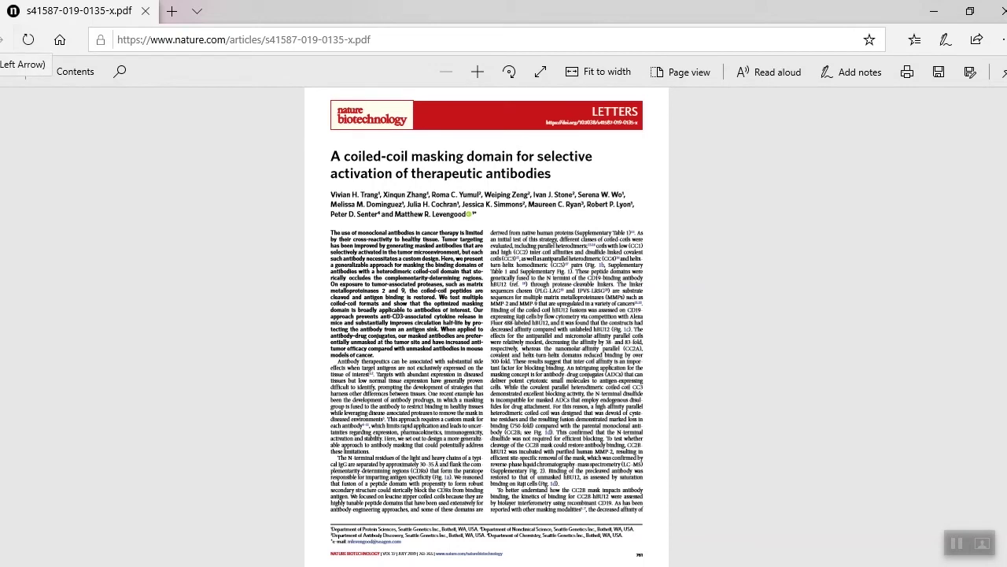
pyautogui.click(3, 40)
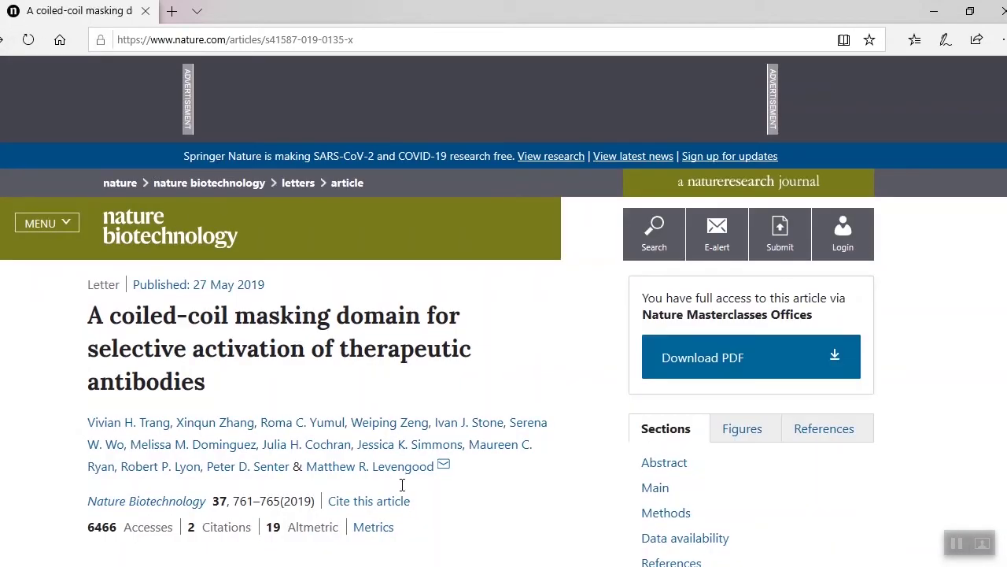
pyautogui.scroll(-2, 373, 527)
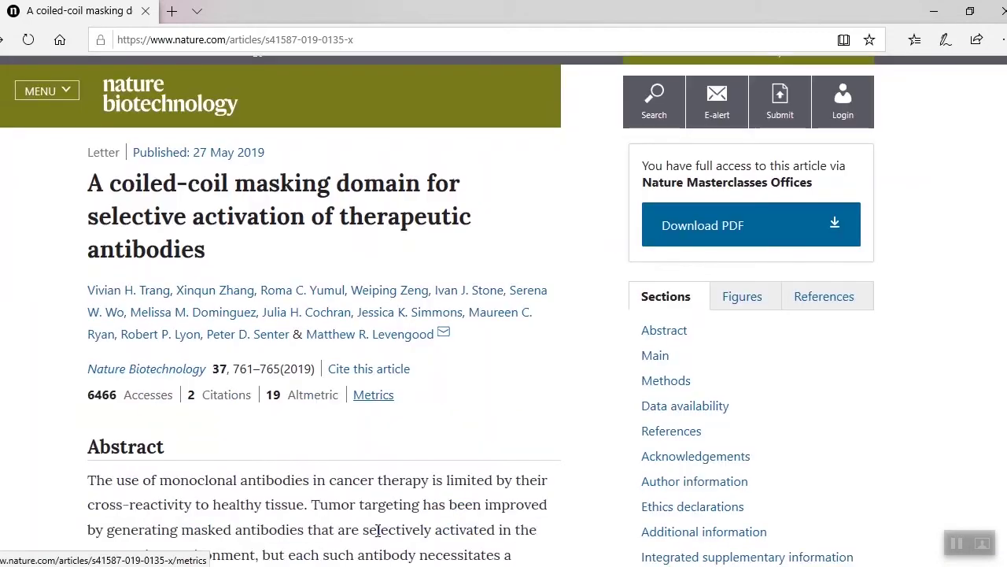
# Step: Review the article metrics: 6472 accesses, 2 CrossRef citations, Altmetric score 19
pyautogui.click(373, 399)
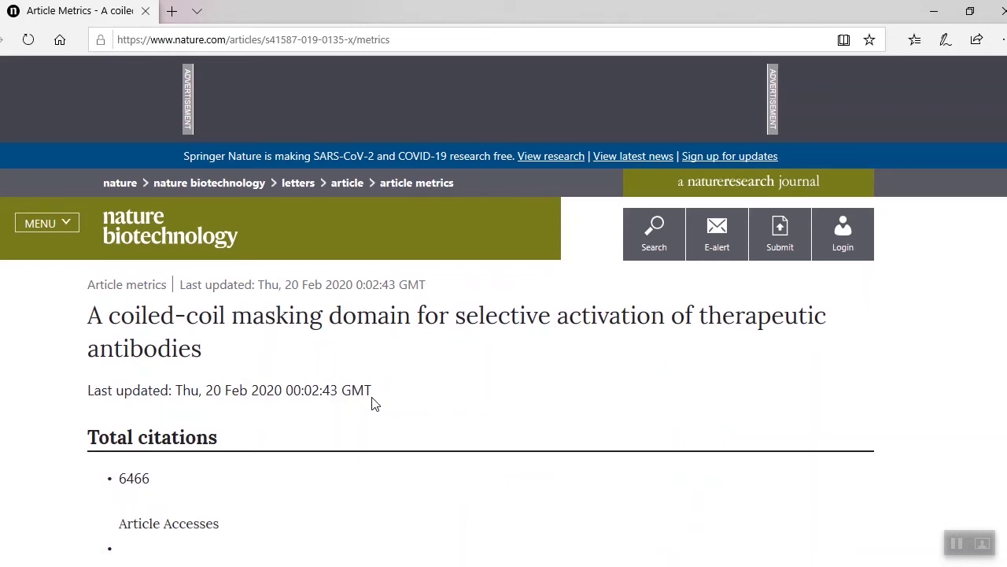
pyautogui.scroll(-10, 374, 403)
pyautogui.scroll(-3, 375, 403)
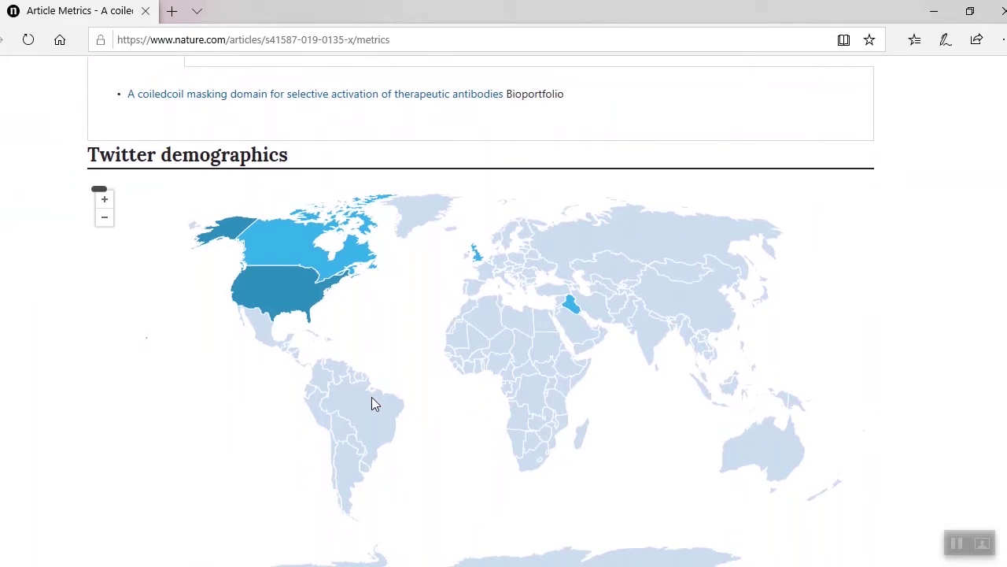
pyautogui.scroll(-1, 375, 404)
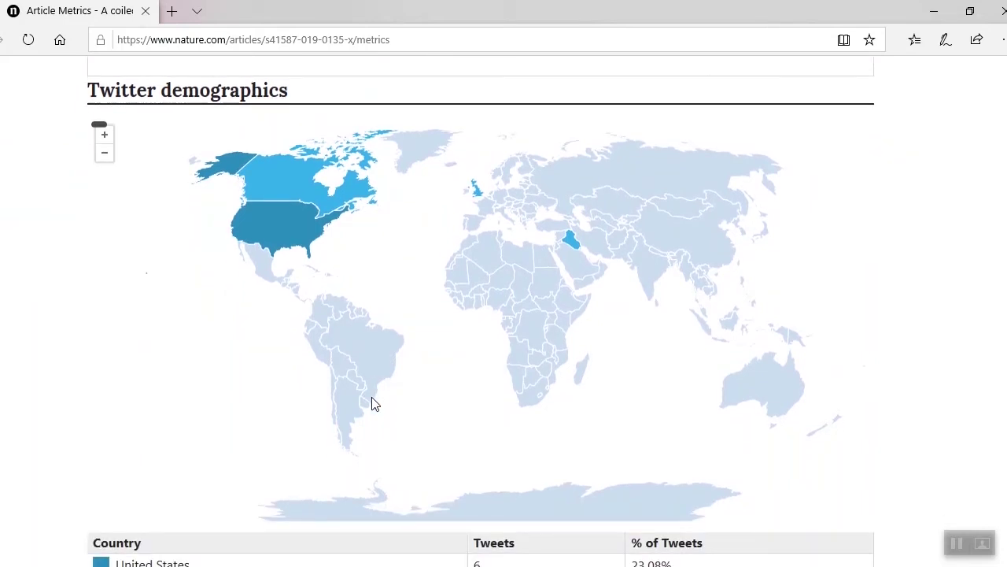
pyautogui.scroll(-1, 375, 404)
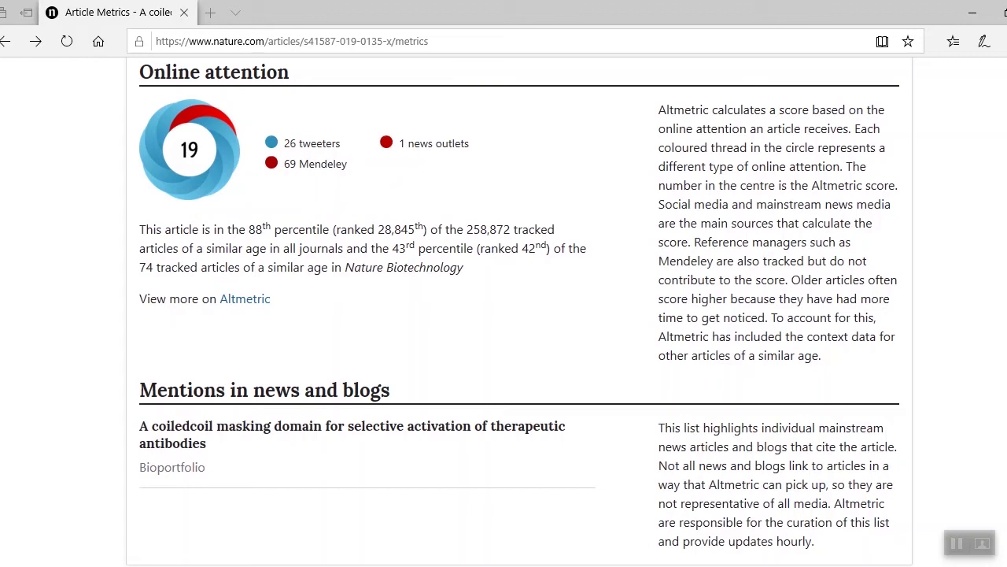
pyautogui.scroll(6, 504, 310)
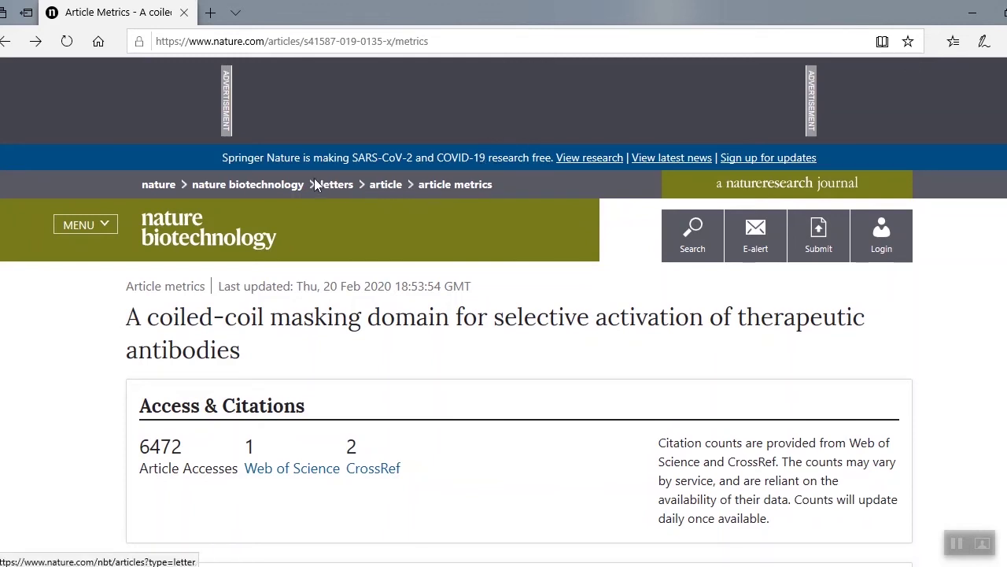
# Step: Go from the nature.com homepage through the search panel to Advanced Search
pyautogui.click(167, 185)
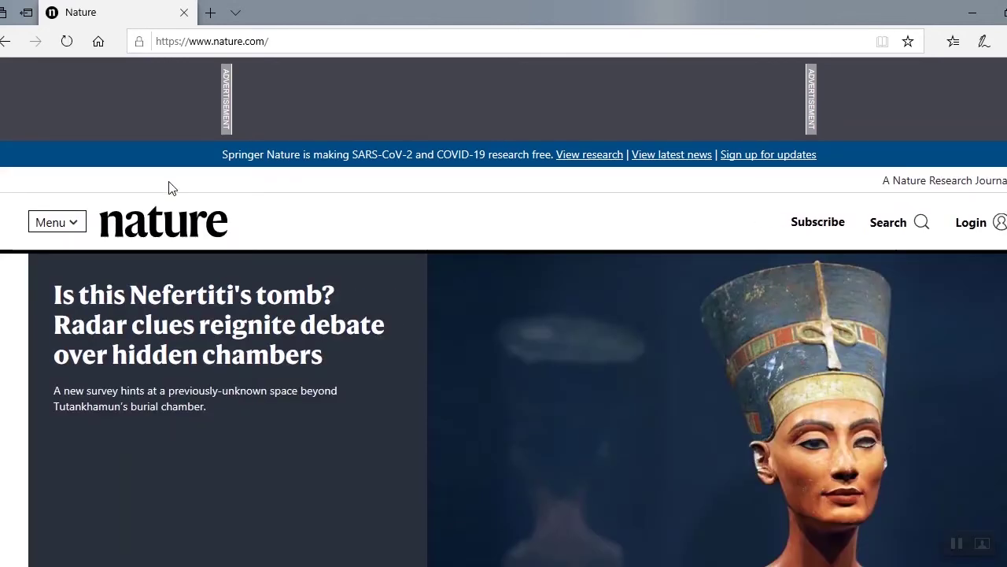
pyautogui.click(889, 223)
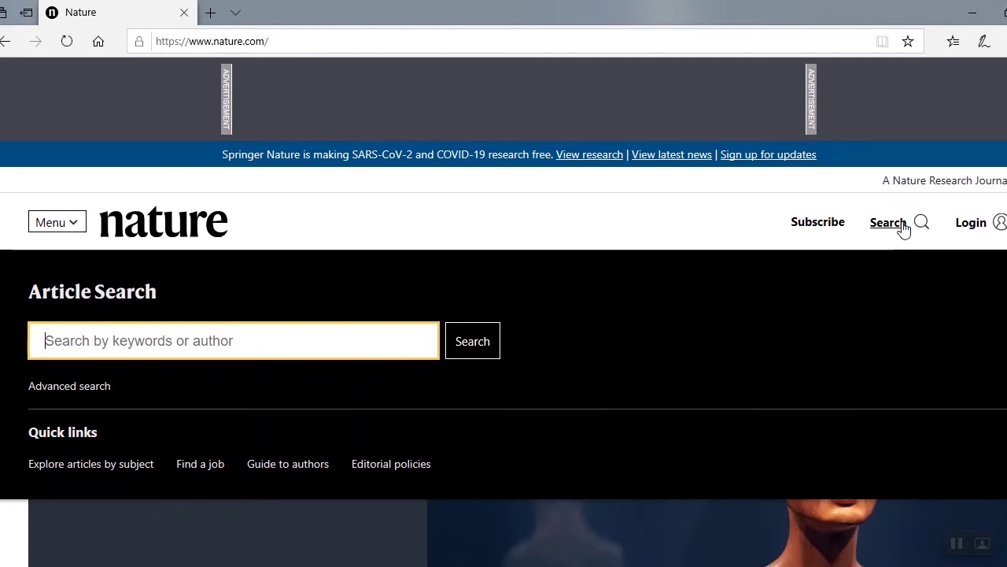
pyautogui.click(81, 387)
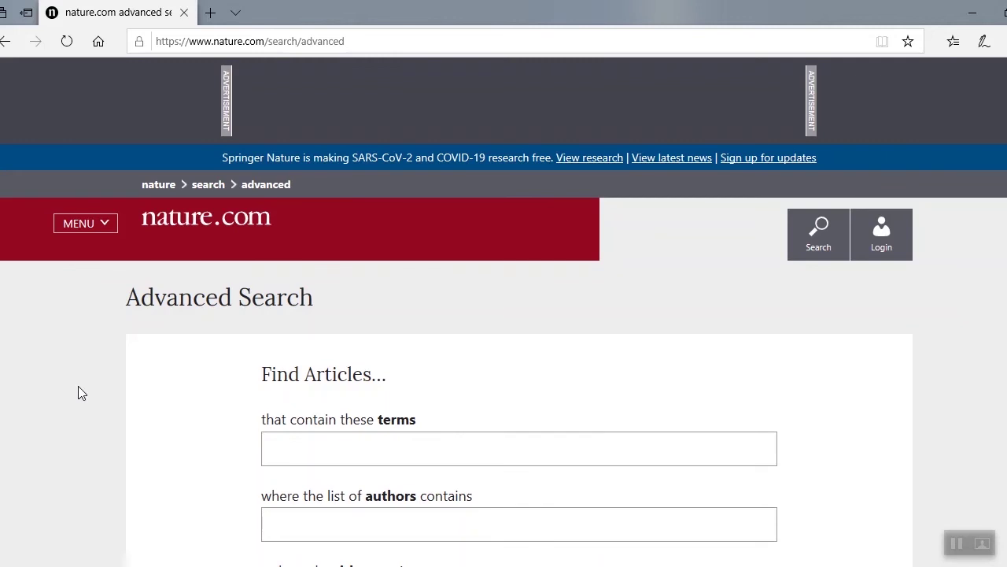
# Step: Enter 'cancer treatment' as required terms and 'immune therapy' as the title
pyautogui.scroll(-5, 78, 386)
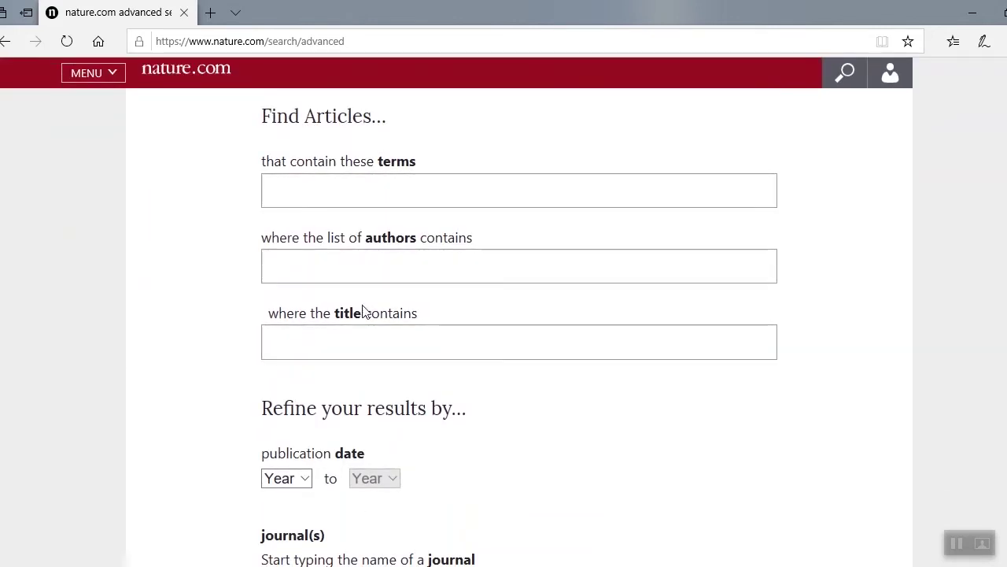
pyautogui.click(435, 192)
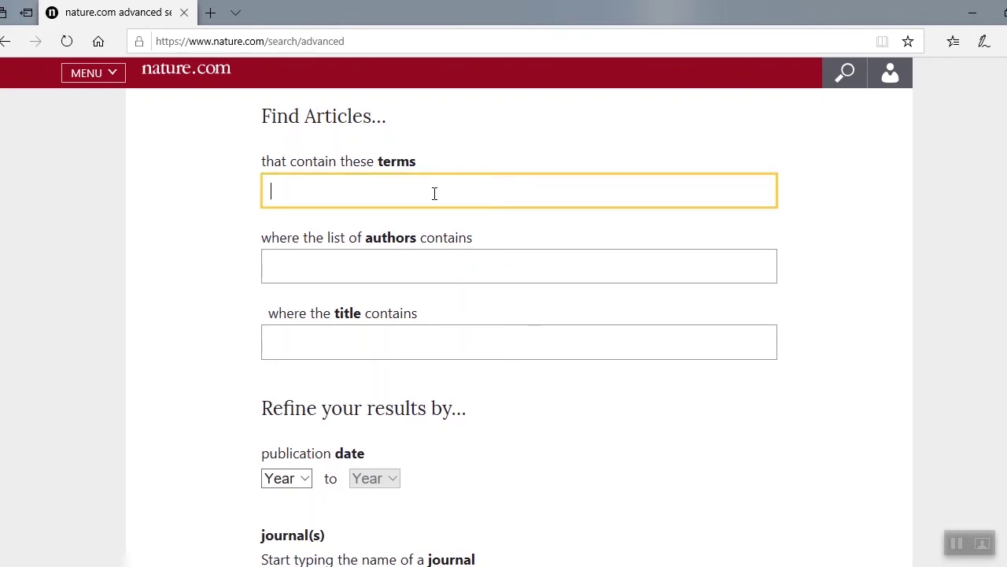
pyautogui.write('cance')
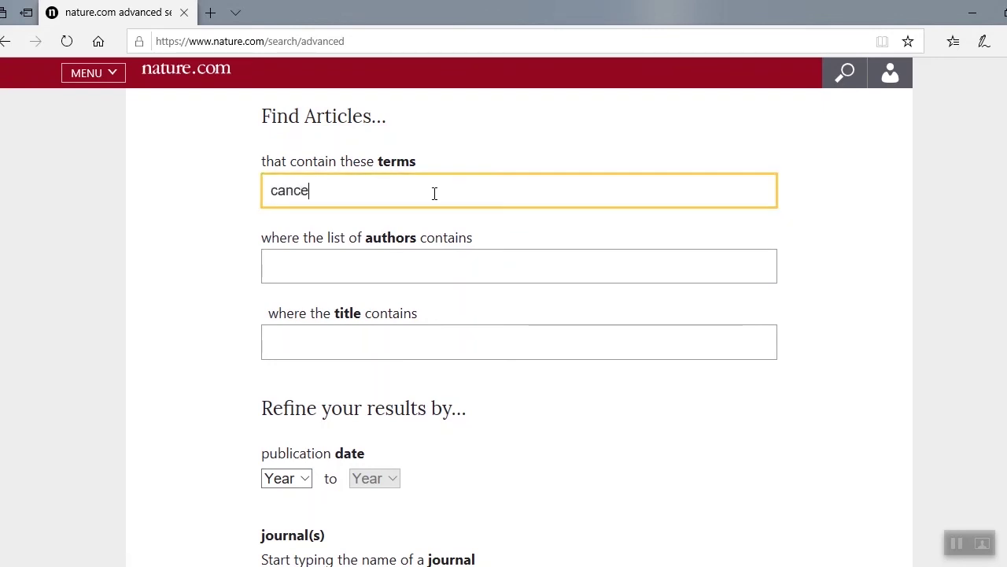
pyautogui.write('r trea')
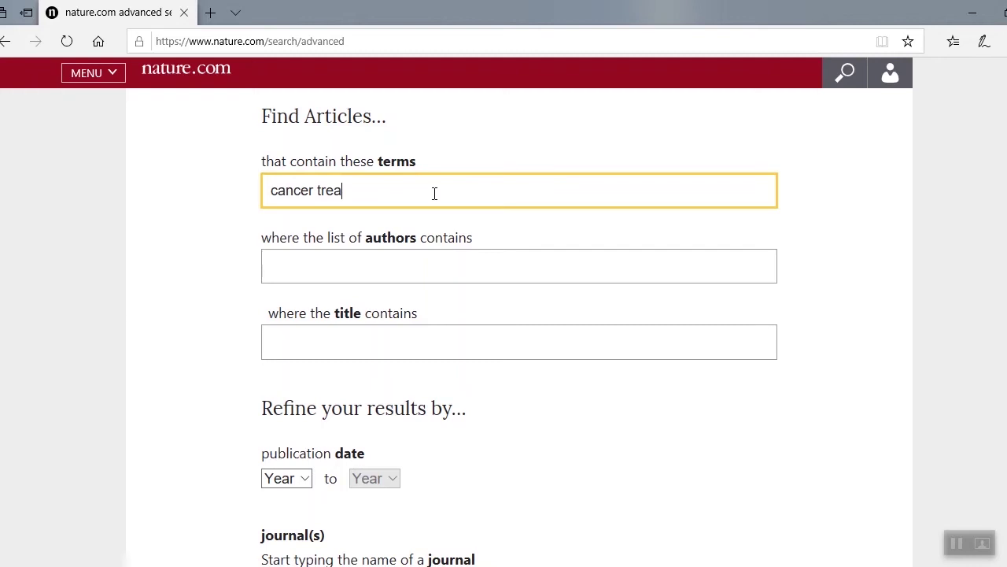
pyautogui.write('tment')
pyautogui.click(386, 337)
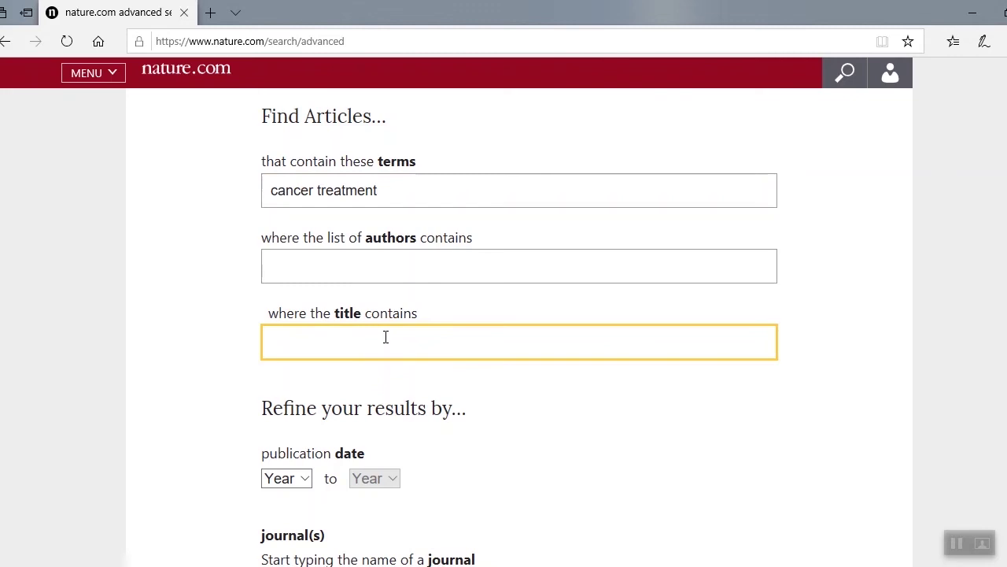
pyautogui.write('immune therapy')
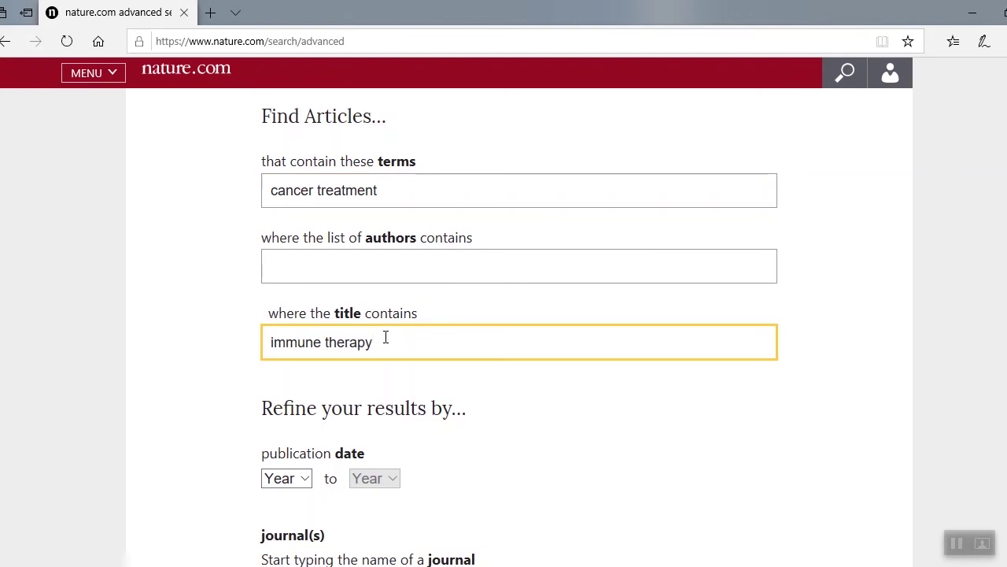
# Step: Set the start year to 2018, choose Nature Cancer as journal, and run the search
pyautogui.click(306, 483)
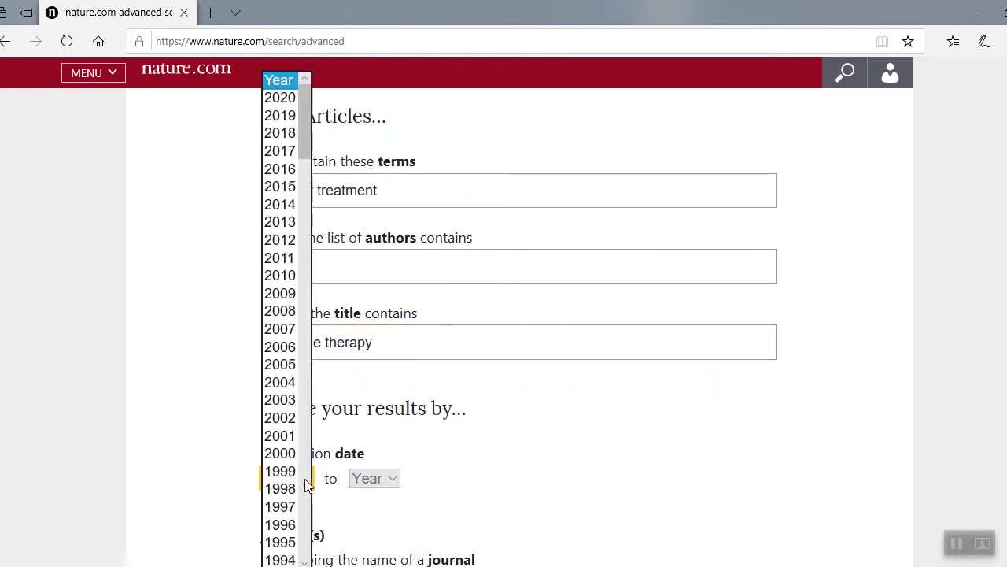
pyautogui.click(288, 132)
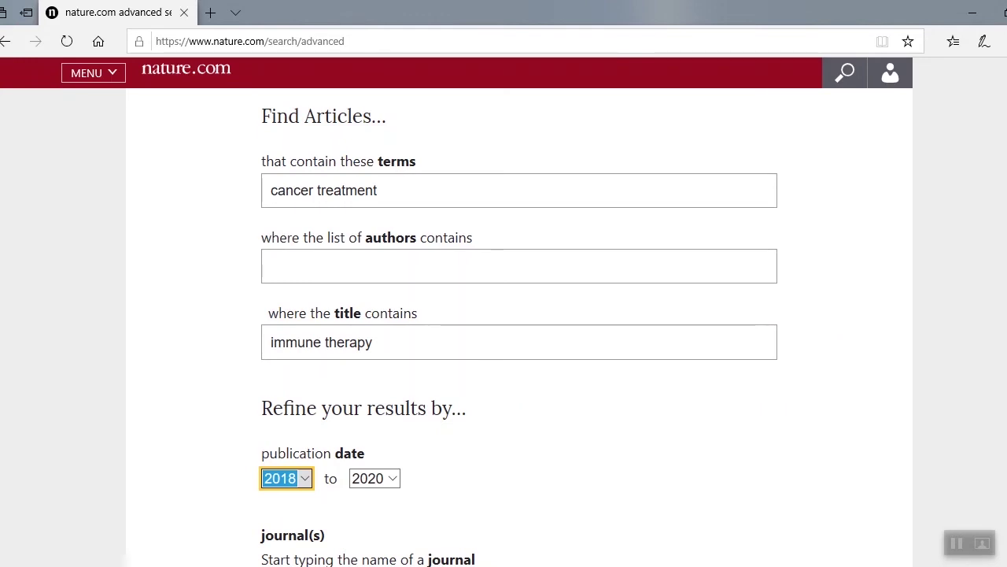
pyautogui.scroll(-3, 639, 456)
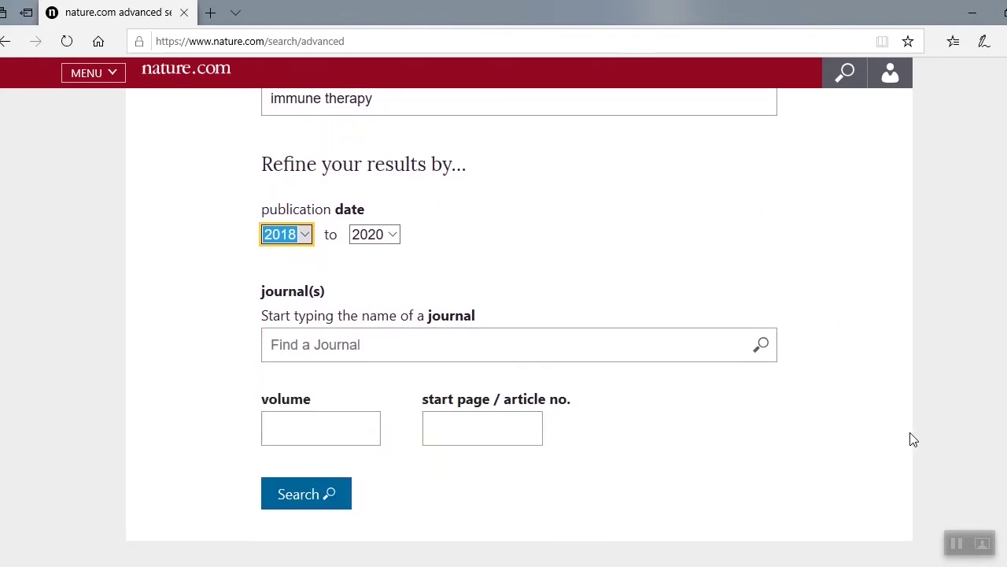
pyautogui.click(540, 351)
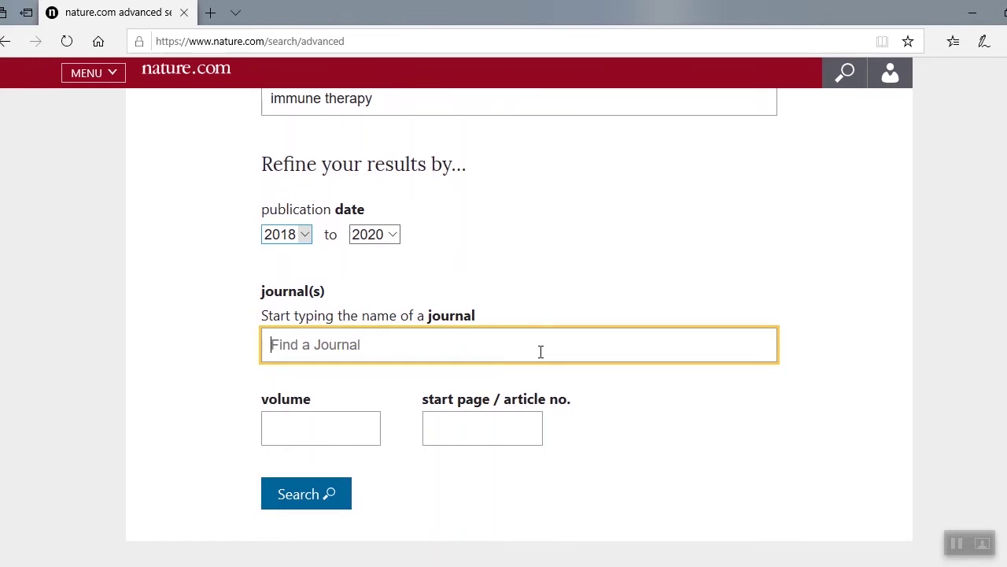
pyautogui.write('cancer')
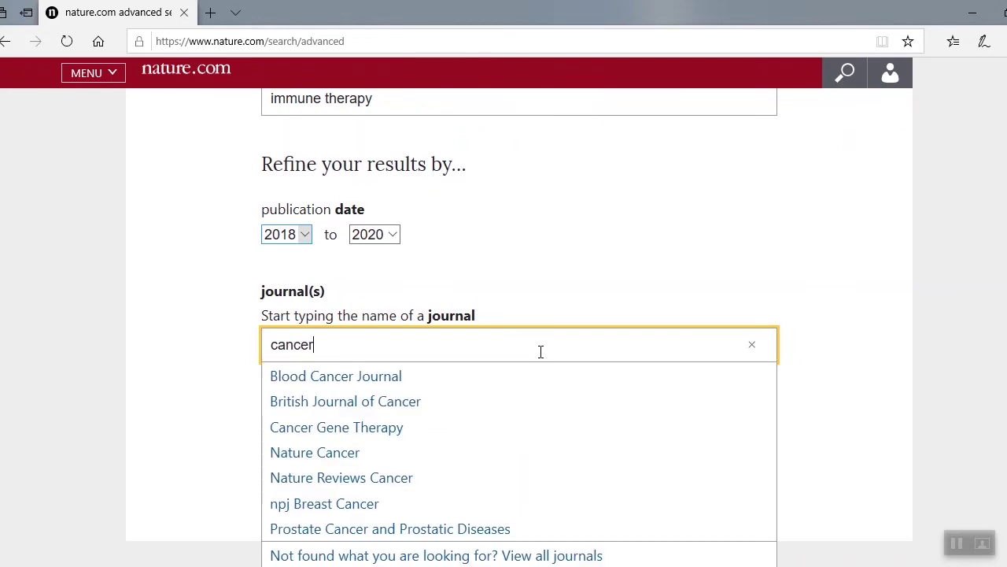
pyautogui.click(344, 454)
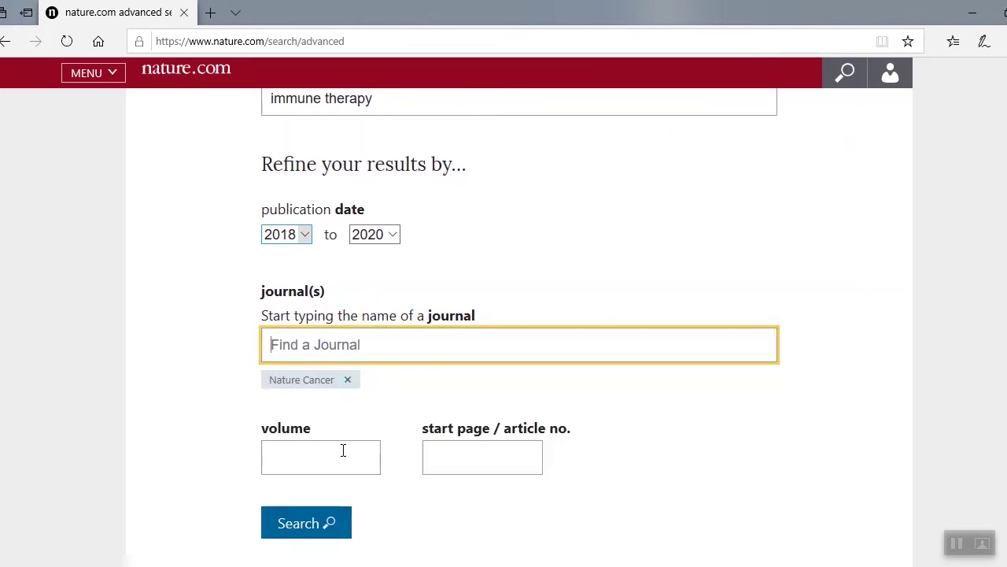
pyautogui.click(313, 523)
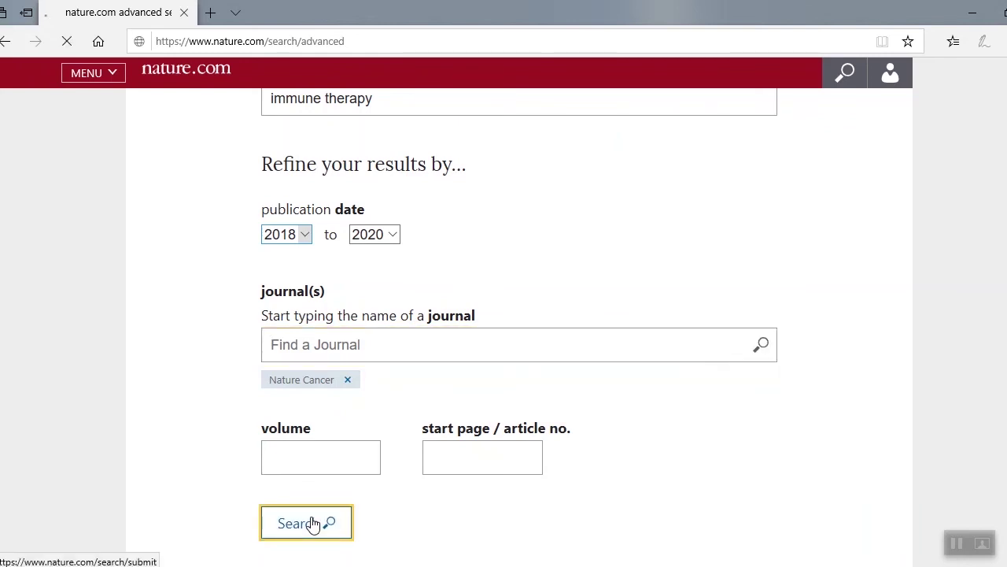
# Step: Open the 'Immune awakening revealed by peripheral T cell dynamics' result and view its figures and references
pyautogui.scroll(-1, 118, 400)
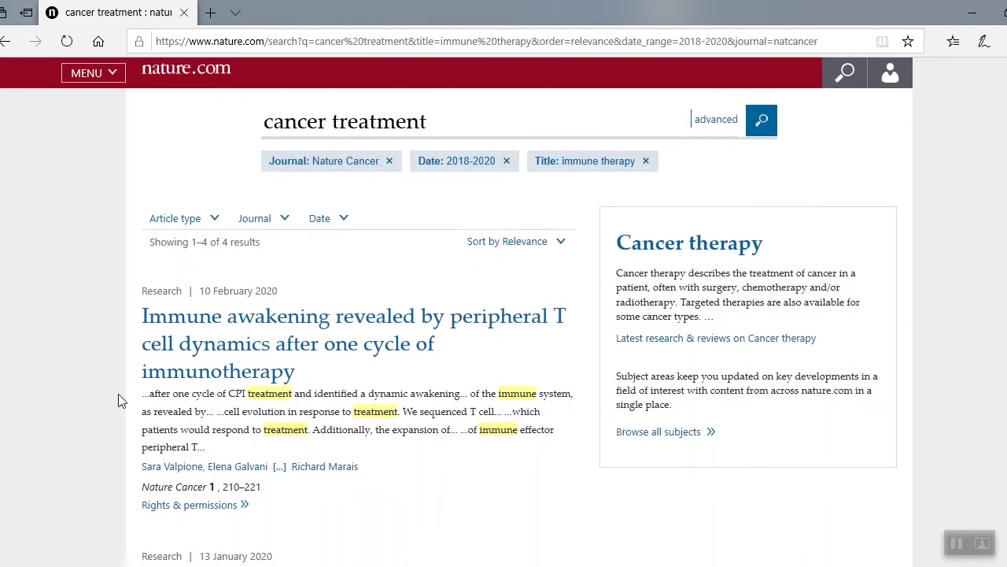
pyautogui.click(251, 329)
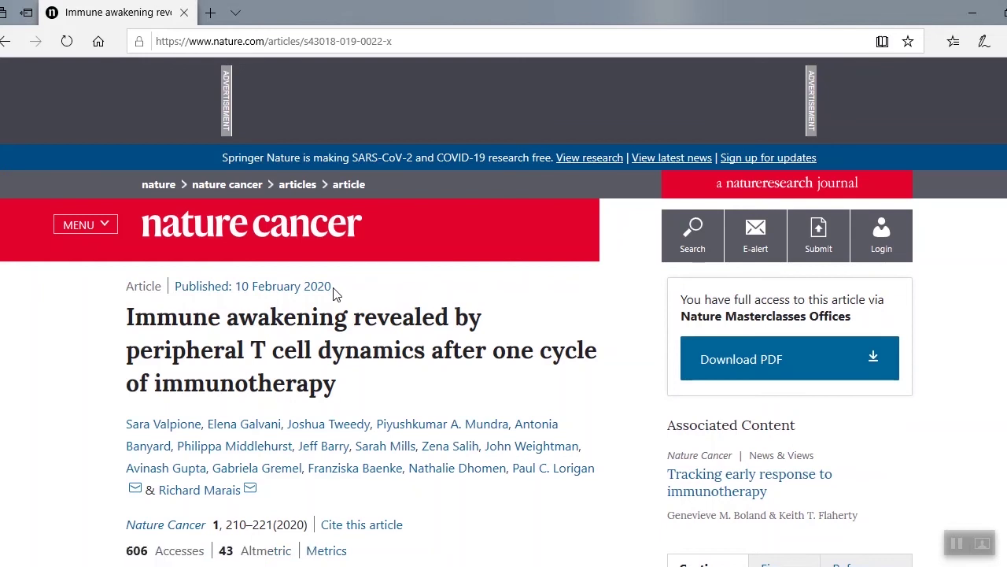
pyautogui.scroll(-5, 333, 293)
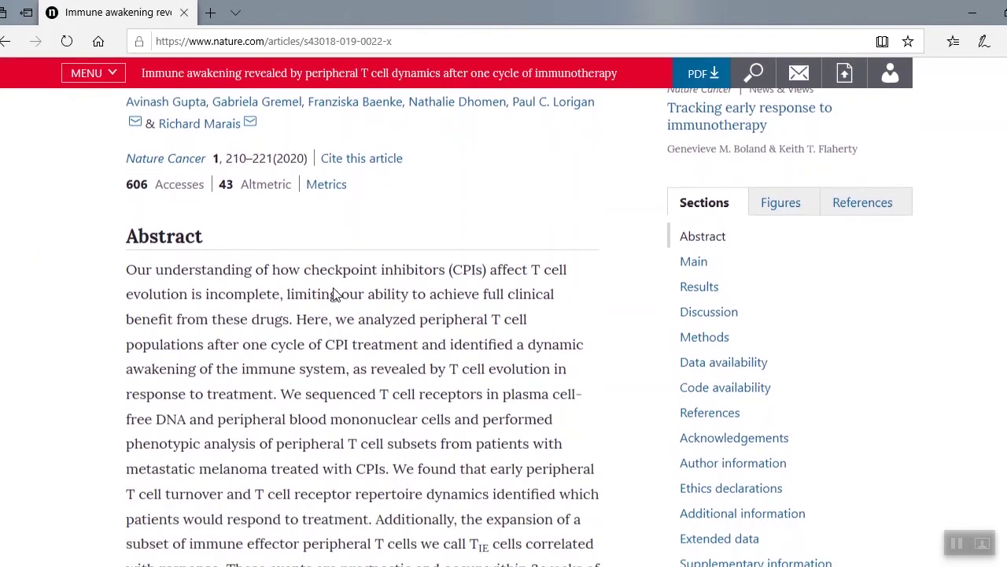
pyautogui.scroll(-1, 334, 293)
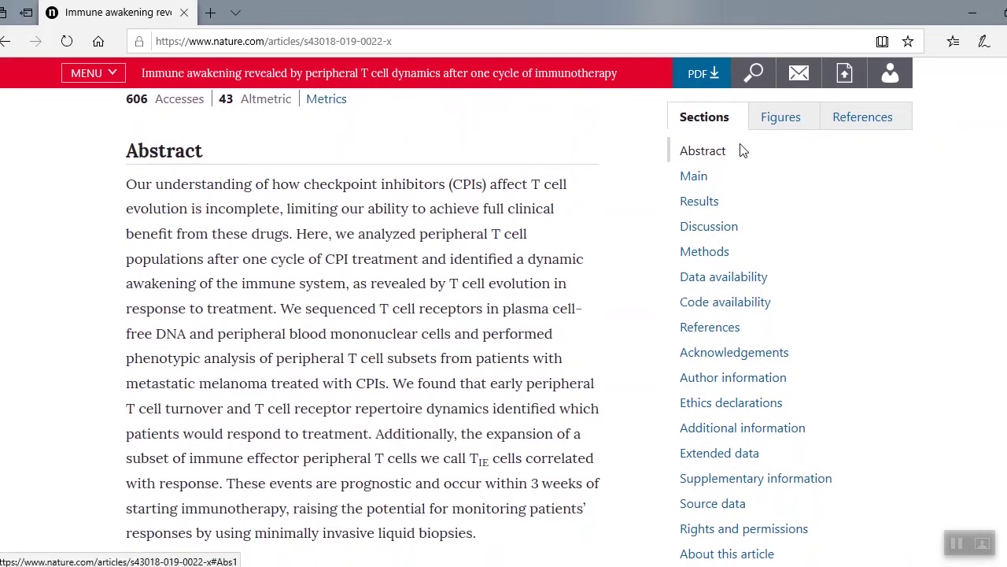
pyautogui.click(789, 126)
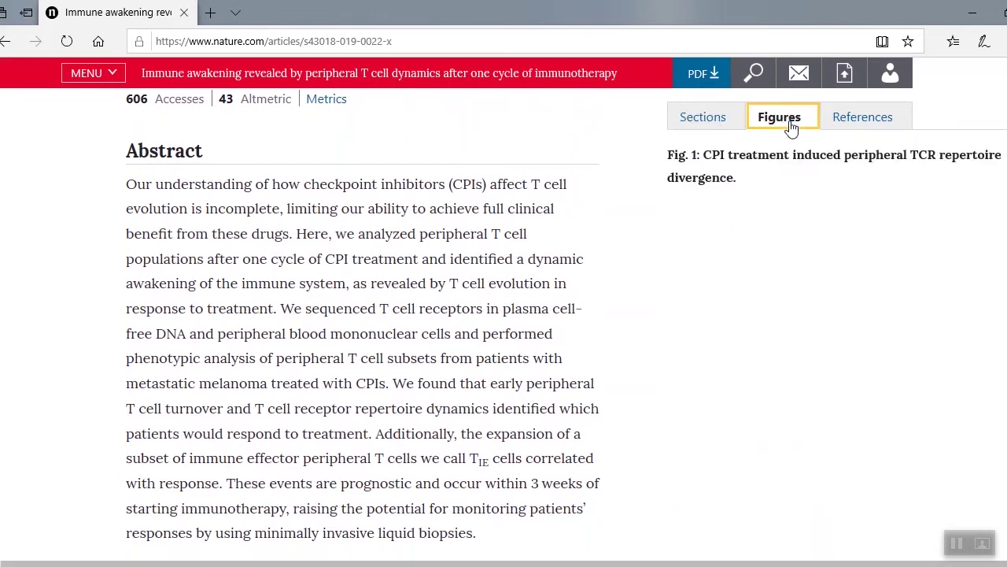
pyautogui.click(876, 126)
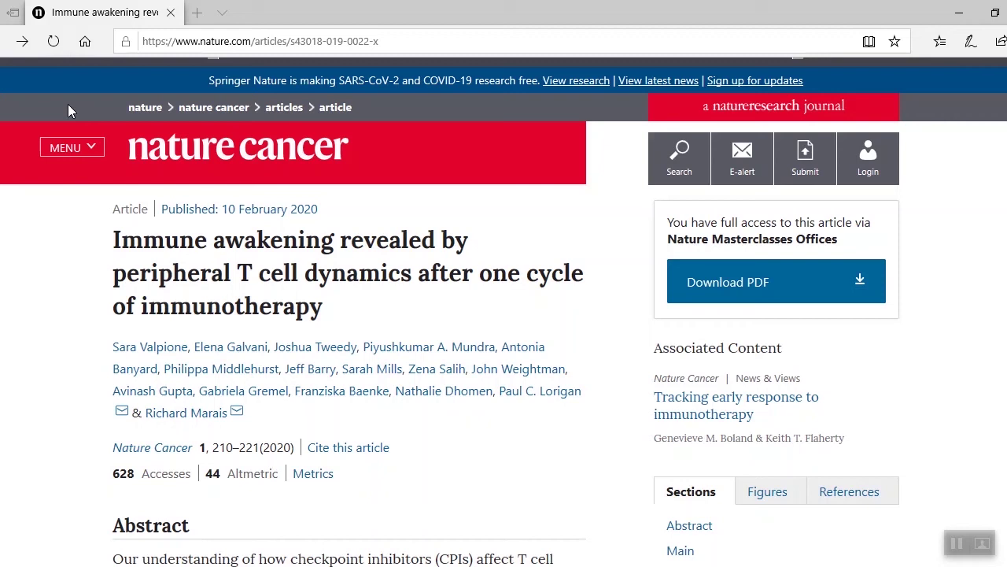
# Step: Go to the all-journals A-Z index from the menu and jump to journals under N
pyautogui.click(71, 150)
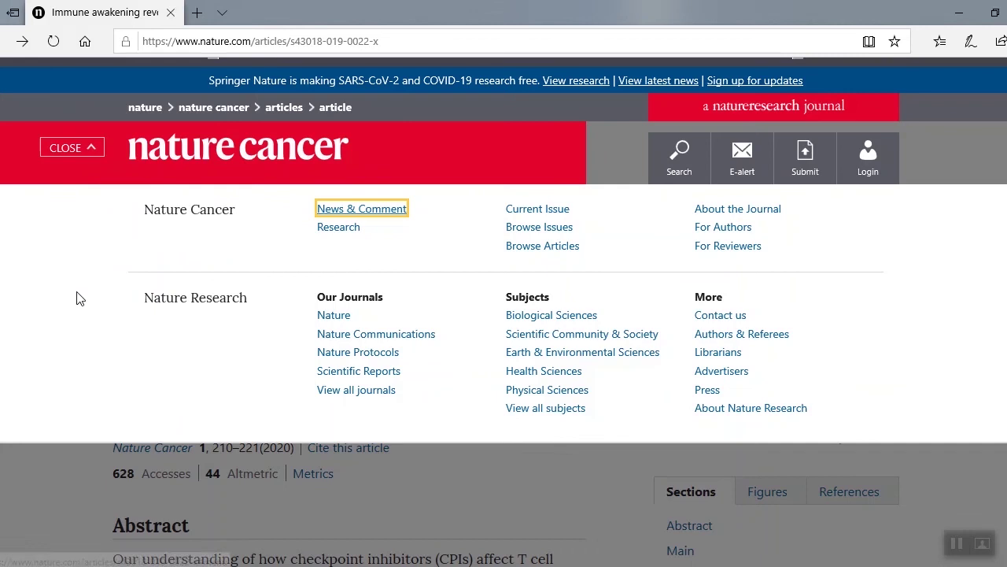
pyautogui.click(352, 392)
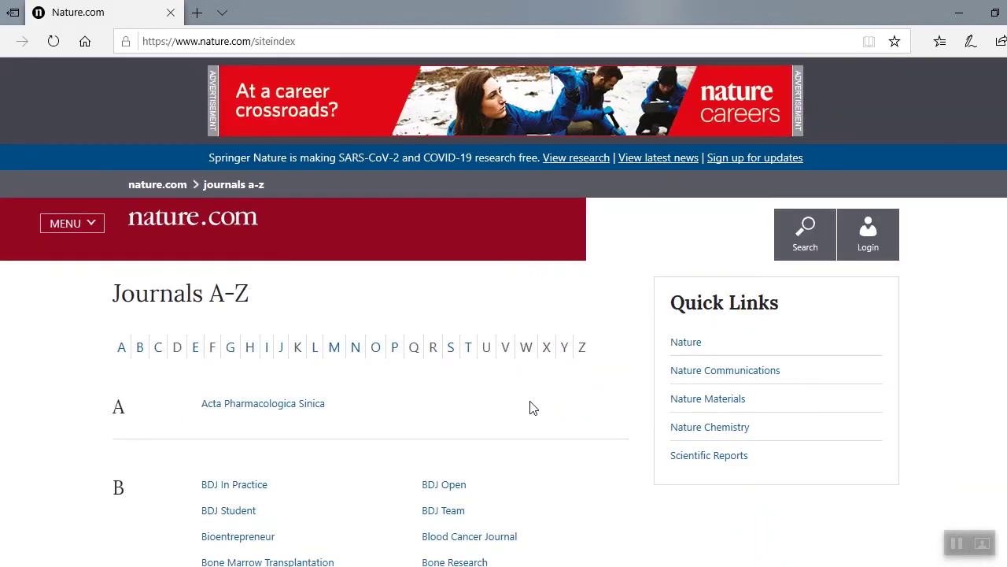
pyautogui.click(355, 347)
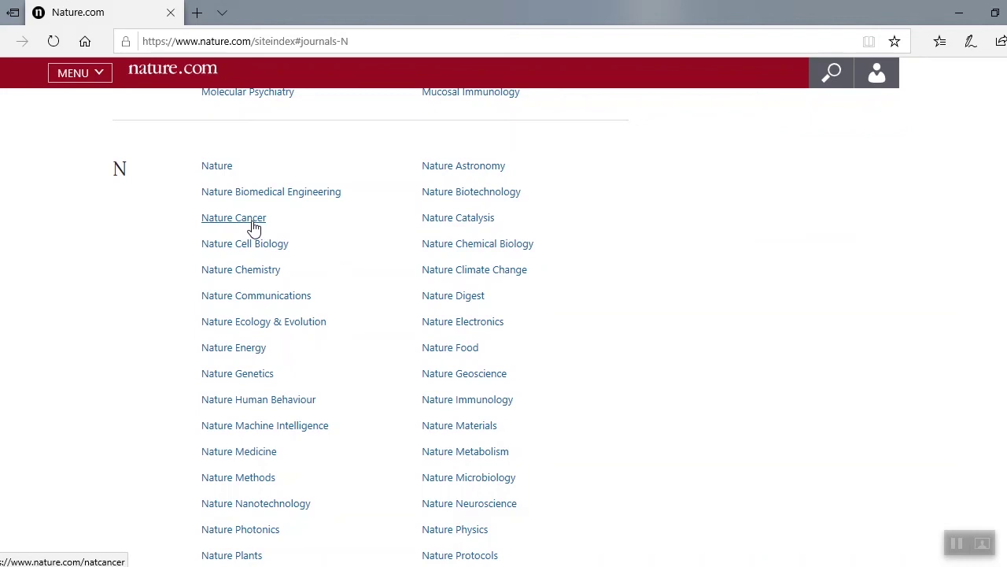
pyautogui.scroll(-1, 253, 227)
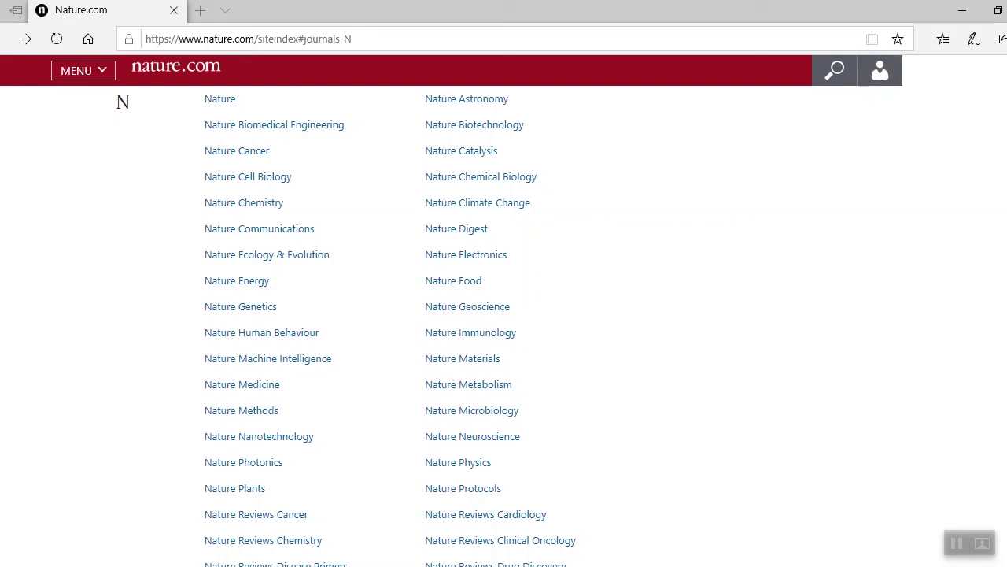
pyautogui.scroll(15, 432, 162)
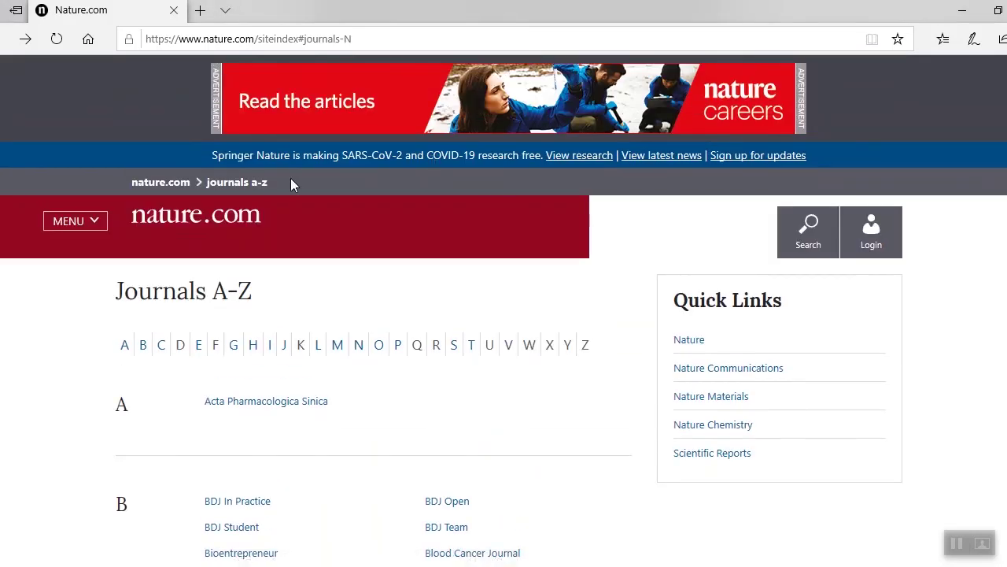
# Step: Return to the nature.com home page, go to Login, and choose Register now
pyautogui.click(182, 186)
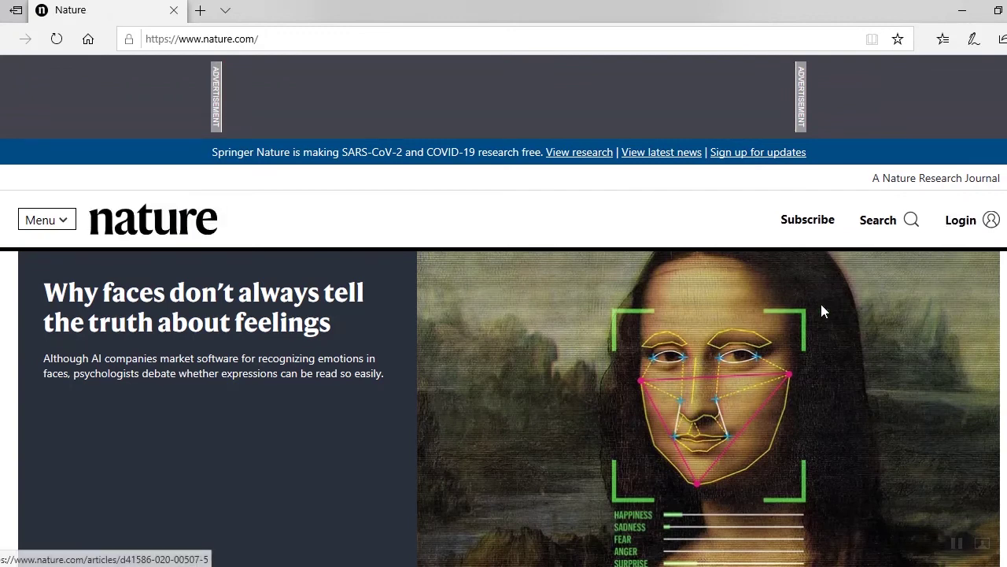
pyautogui.click(966, 224)
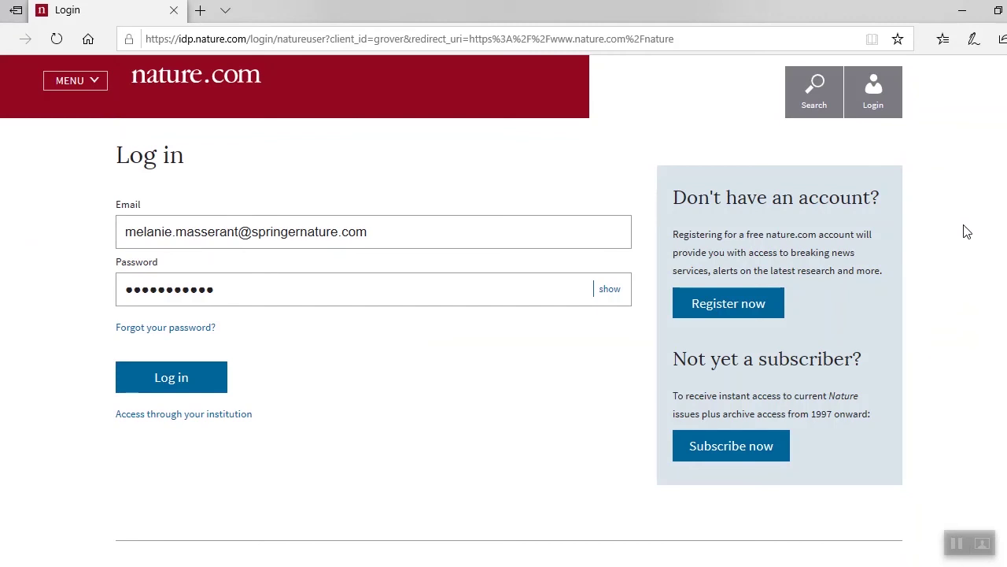
pyautogui.click(756, 303)
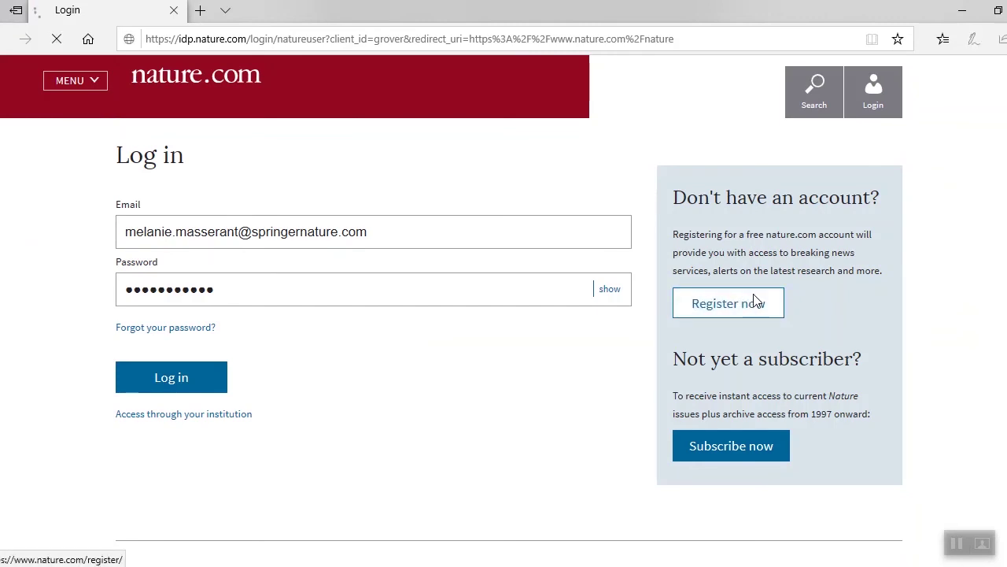